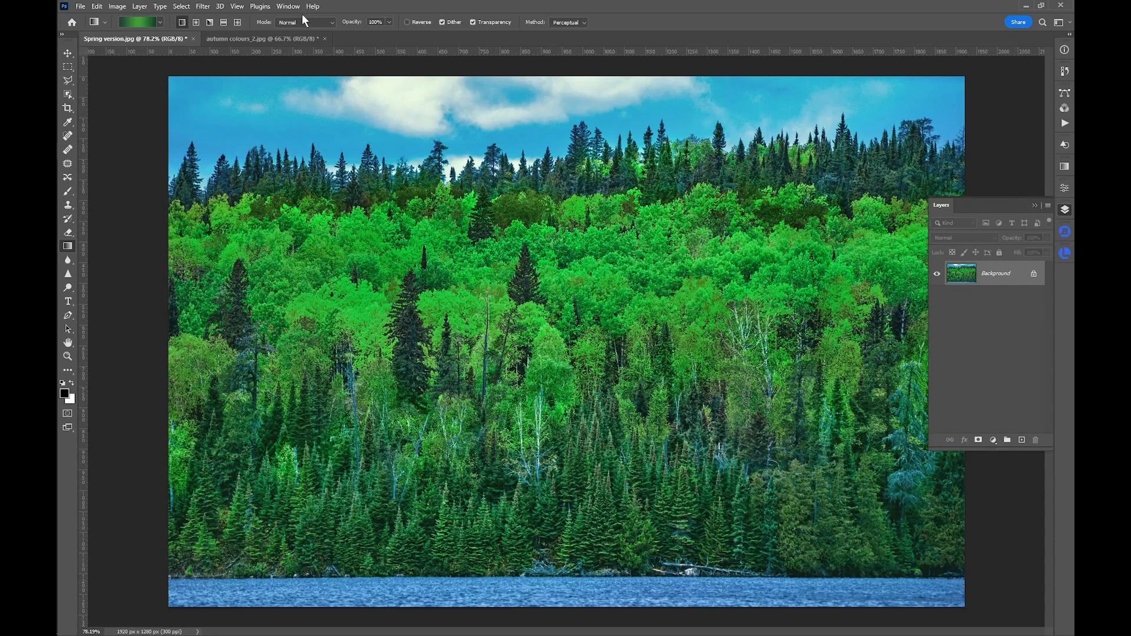
Start extracting assets from the Spring version image into the library and show the gradient extraction for it
{"action": "left_click", "coordinate": [294, 7]}
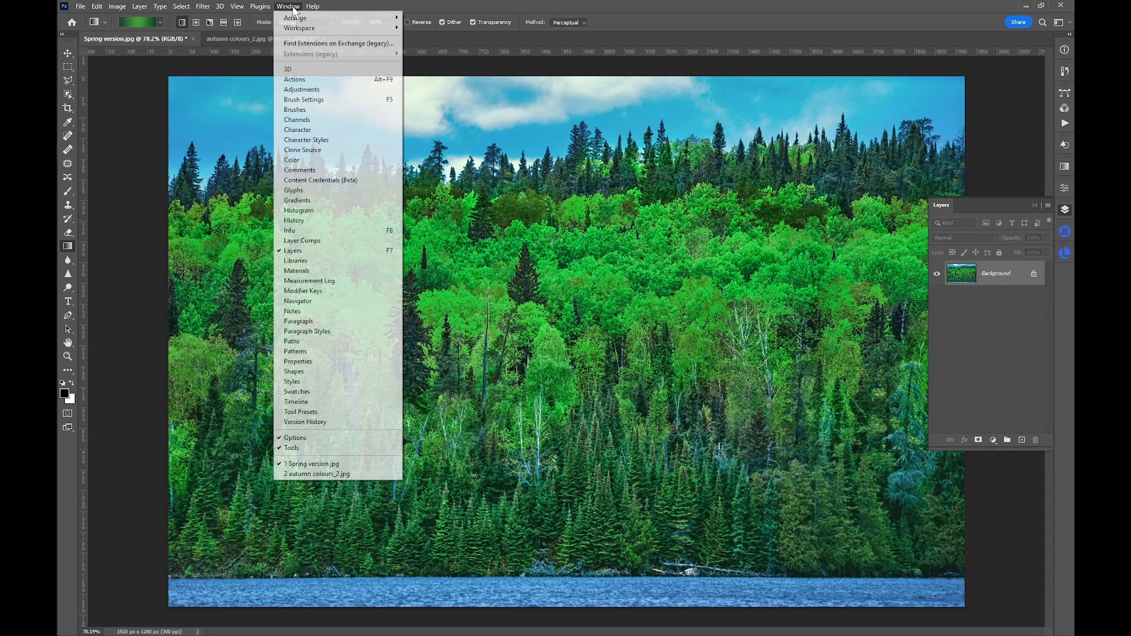
{"action": "left_click", "coordinate": [308, 261]}
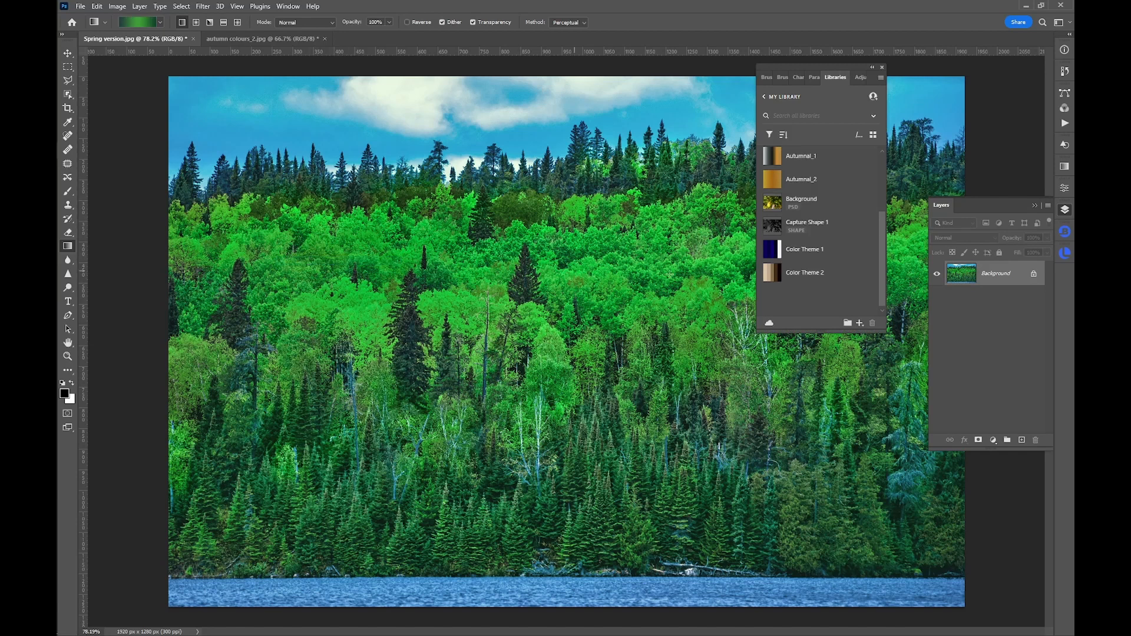
{"action": "left_click", "coordinate": [860, 324]}
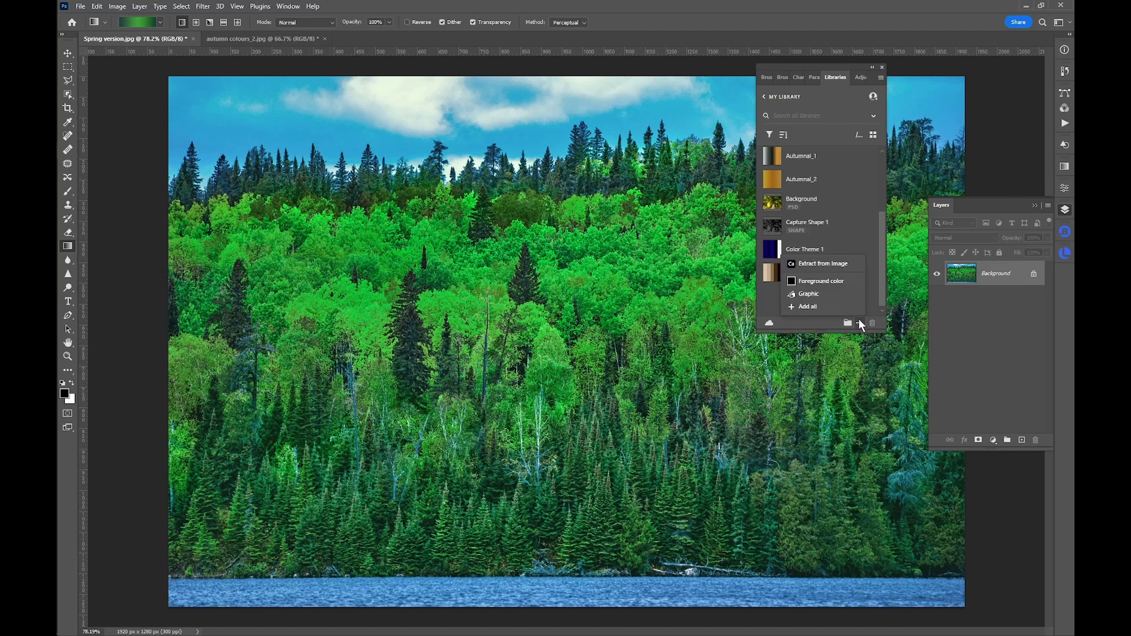
{"action": "left_click", "coordinate": [841, 265]}
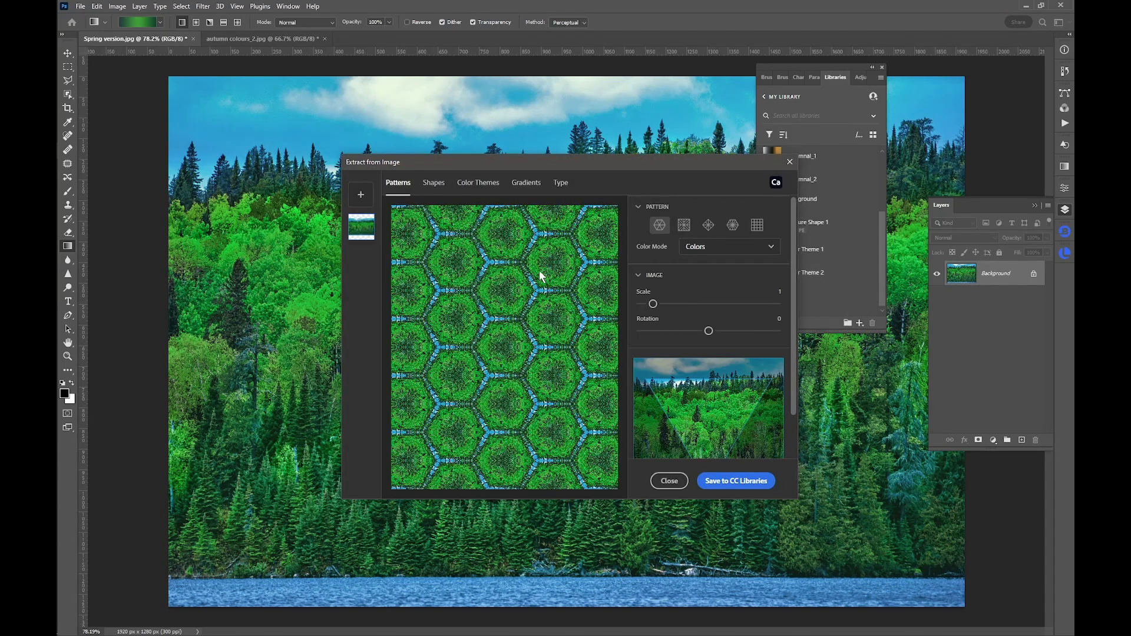
{"action": "left_click", "coordinate": [434, 186]}
{"action": "left_click", "coordinate": [474, 183]}
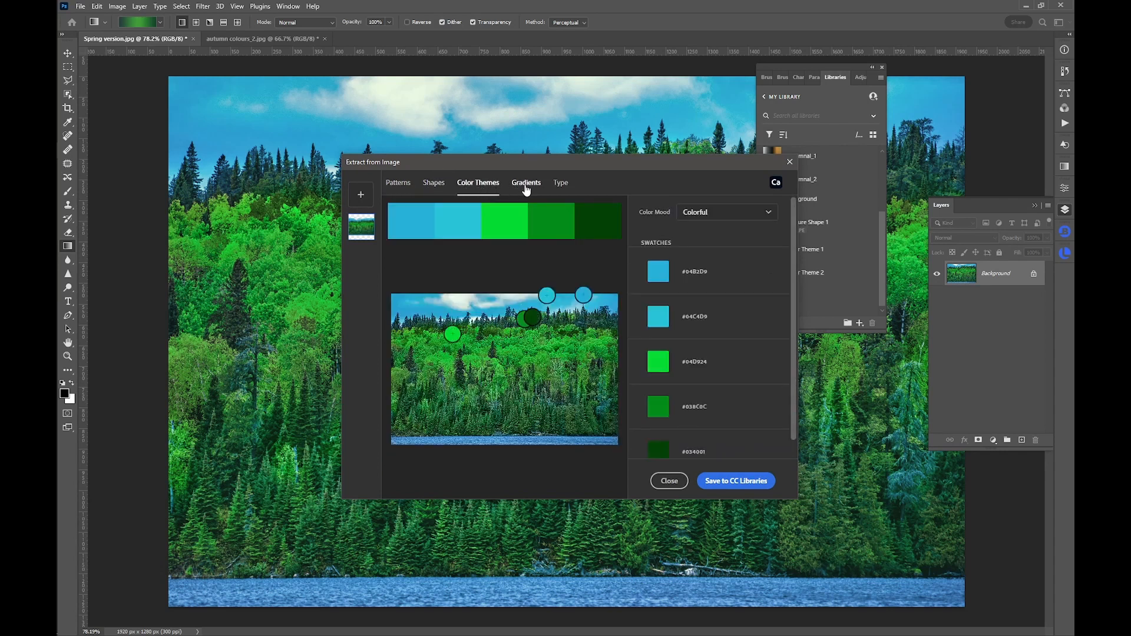
{"action": "left_click", "coordinate": [526, 187]}
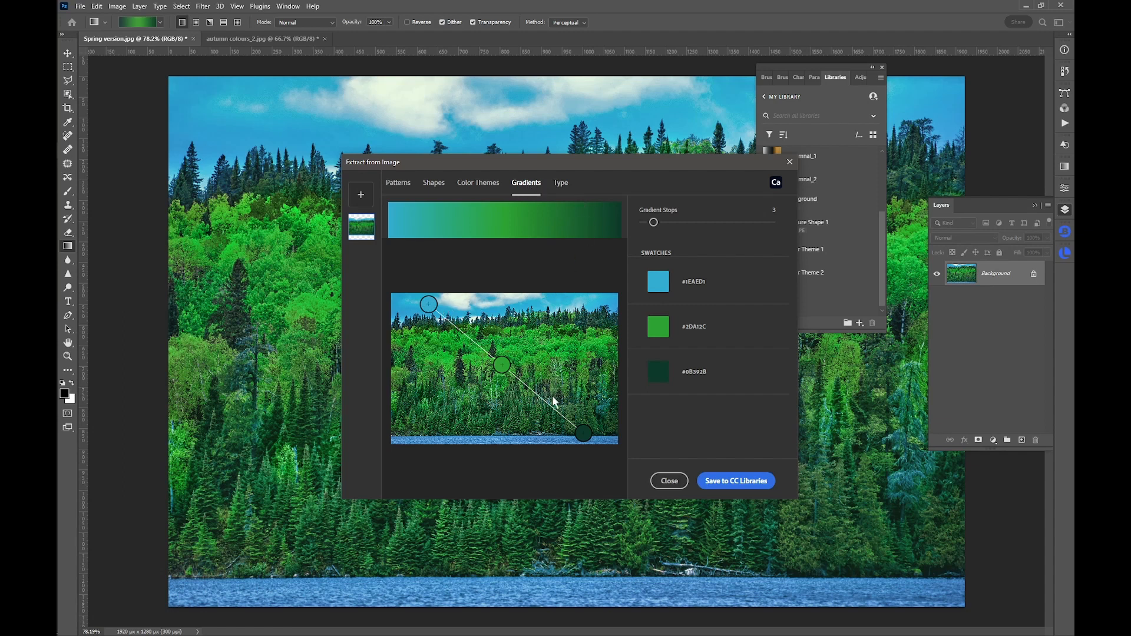
Sample a three-stop gradient from the dark treetops, bright green foliage and dark lower conifers, and save it to the library
{"action": "mouse_move", "coordinate": [653, 221]}
{"action": "left_mouse_down"}
{"action": "mouse_move", "coordinate": [642, 222]}
{"action": "mouse_move", "coordinate": [693, 222]}
{"action": "mouse_move", "coordinate": [653, 222]}
{"action": "left_mouse_up"}
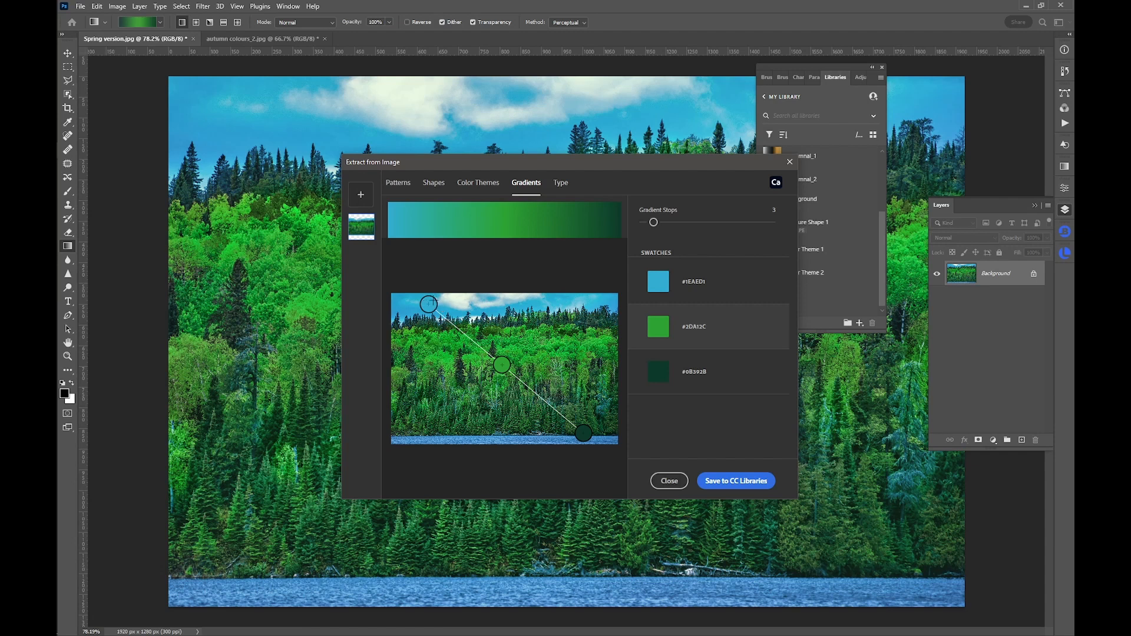
{"action": "left_click_drag", "start_coordinate": [428, 304], "coordinate": [422, 322]}
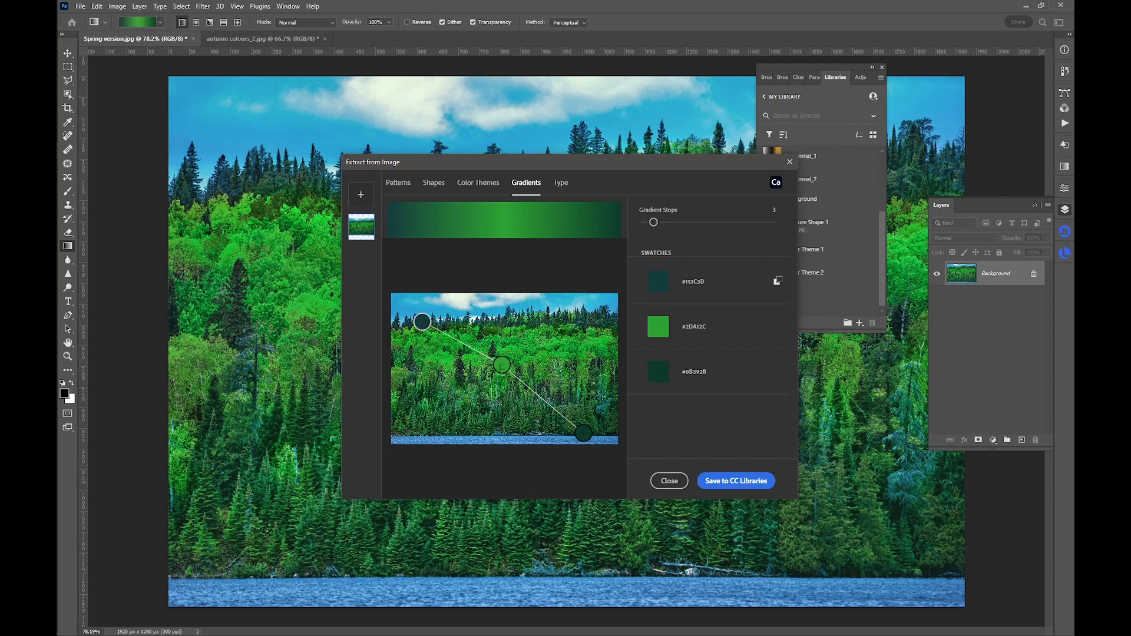
{"action": "left_click_drag", "start_coordinate": [502, 365], "coordinate": [471, 358]}
{"action": "left_click_drag", "start_coordinate": [583, 434], "coordinate": [583, 422]}
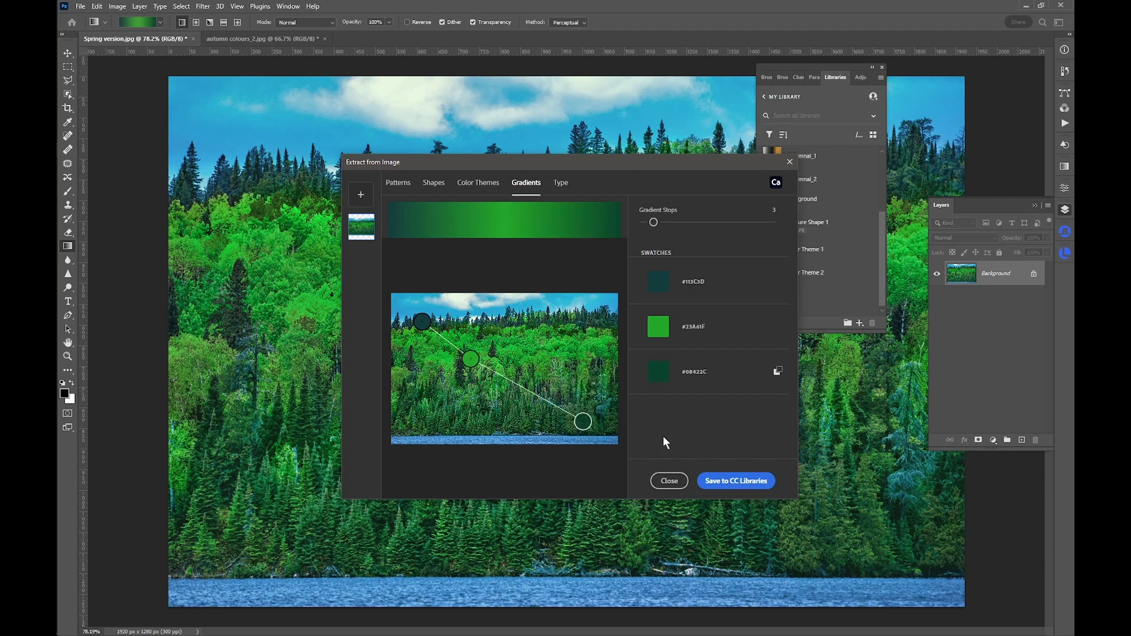
{"action": "left_click", "coordinate": [736, 483]}
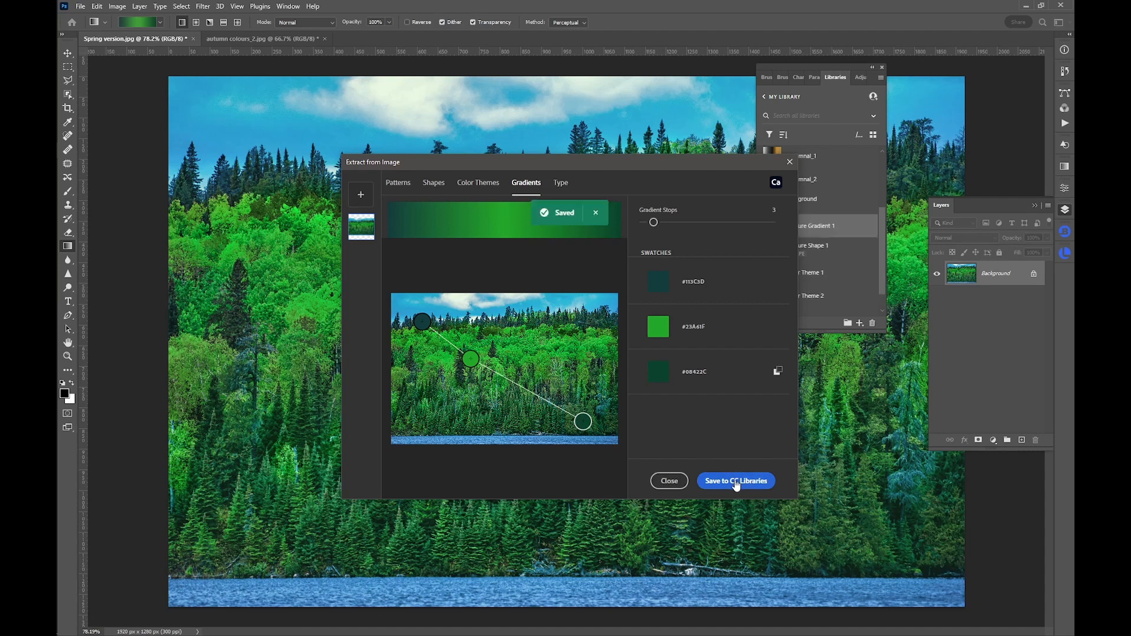
{"action": "left_click", "coordinate": [670, 481]}
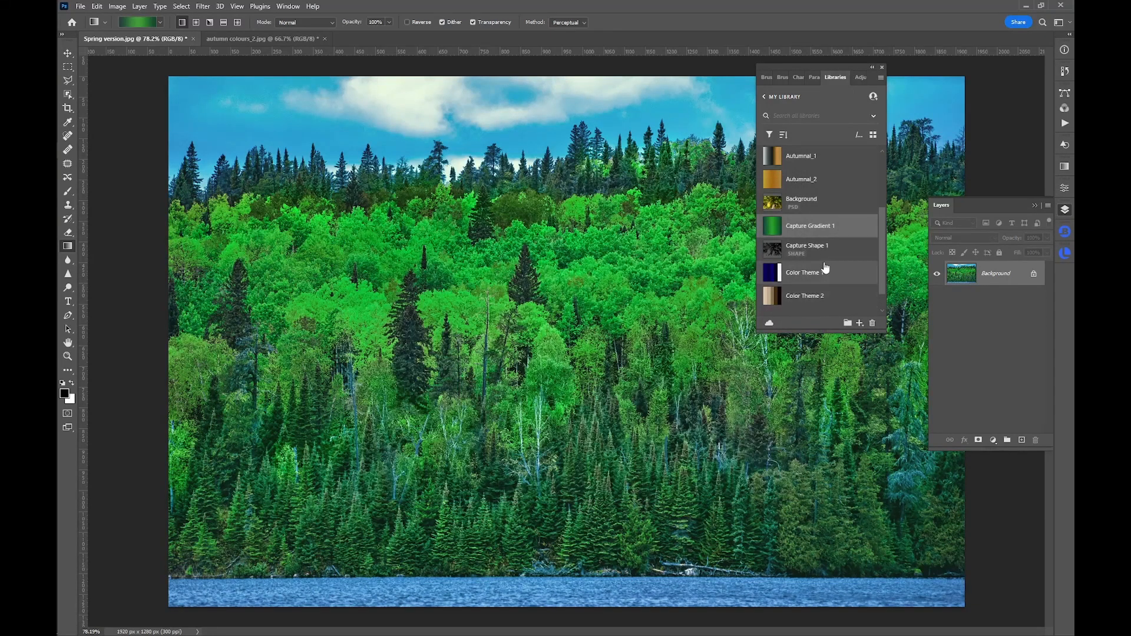
Rename the captured green gradient in the library as Spring
{"action": "right_click", "coordinate": [820, 226]}
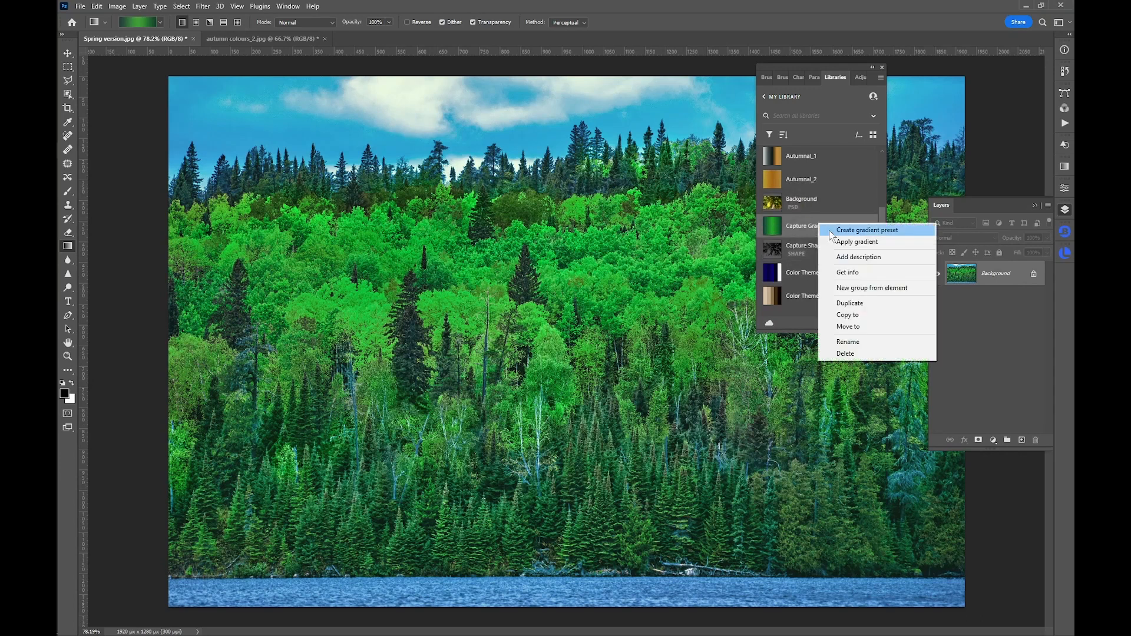
{"action": "left_click", "coordinate": [847, 342]}
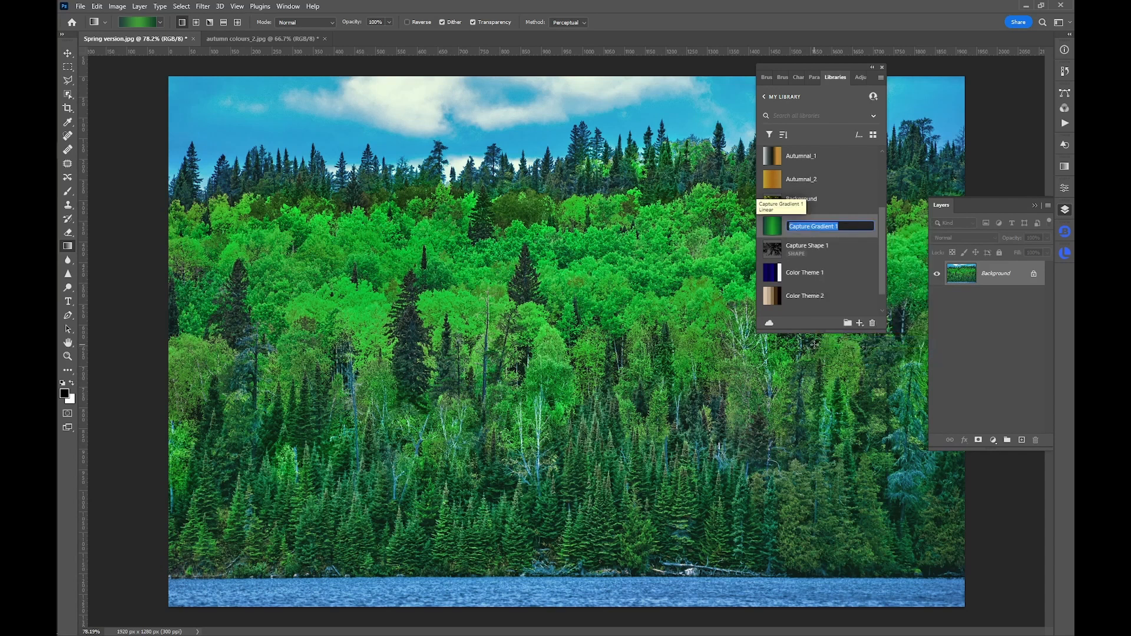
{"action": "type", "text": "Spring"}
{"action": "key", "text": "Return"}
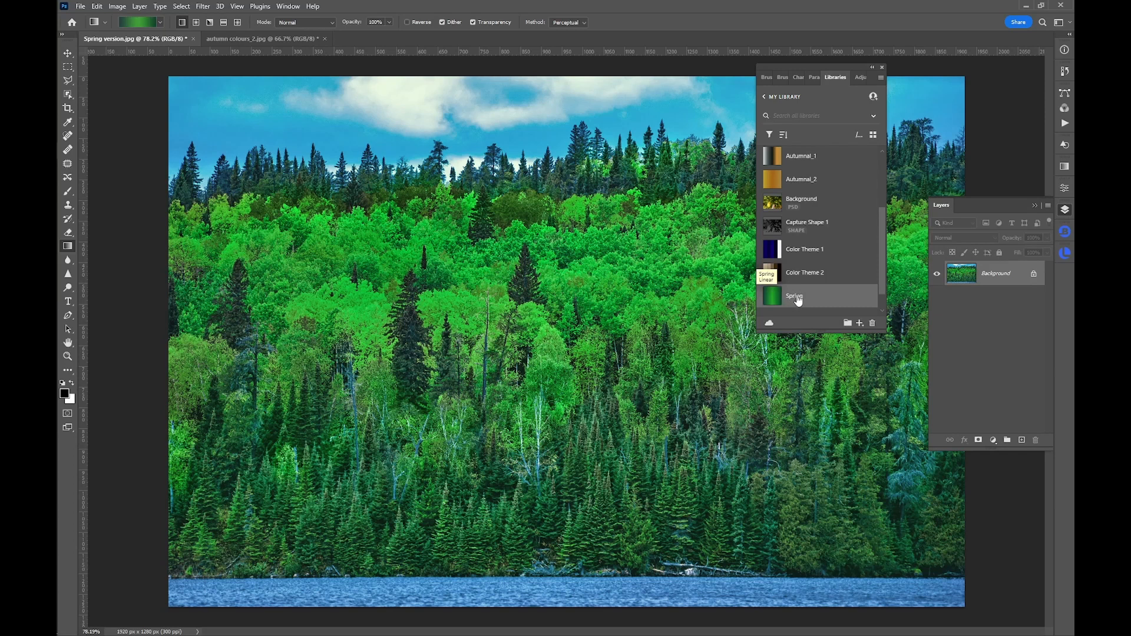
Create a gradient preset named Spring from the Spring library gradient and close the library
{"action": "right_click", "coordinate": [798, 301]}
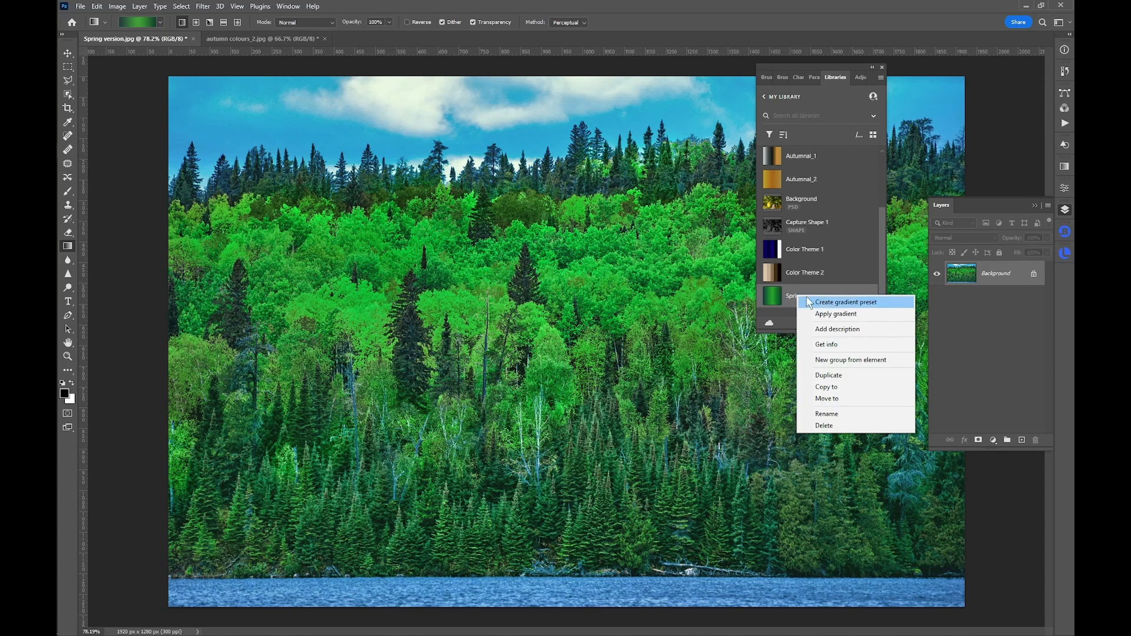
{"action": "left_click", "coordinate": [825, 303]}
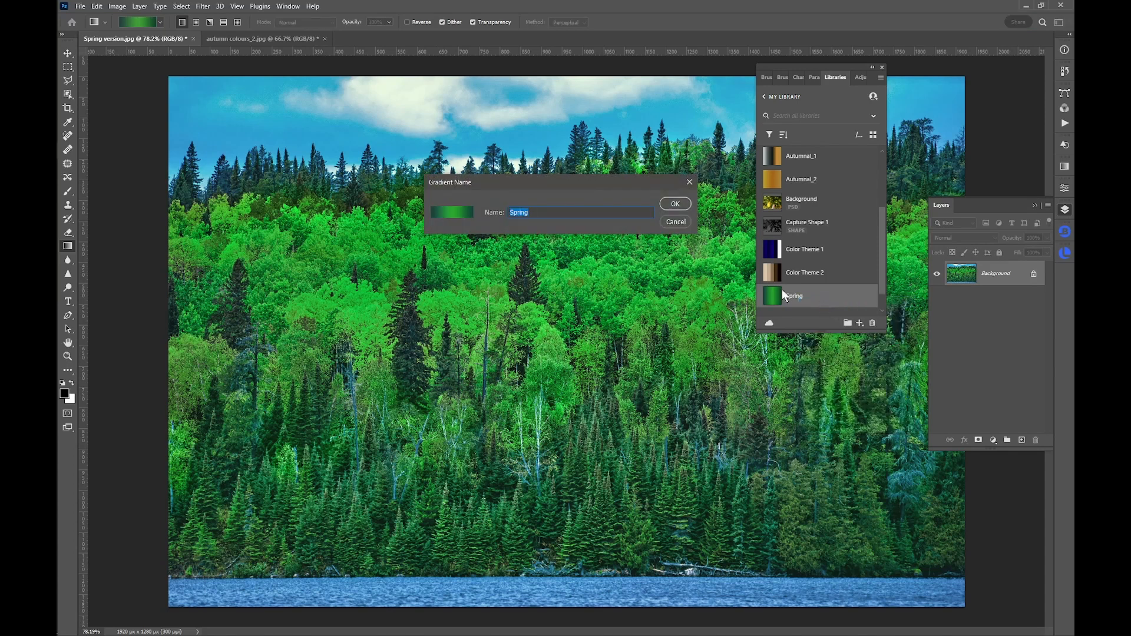
{"action": "left_click", "coordinate": [676, 204]}
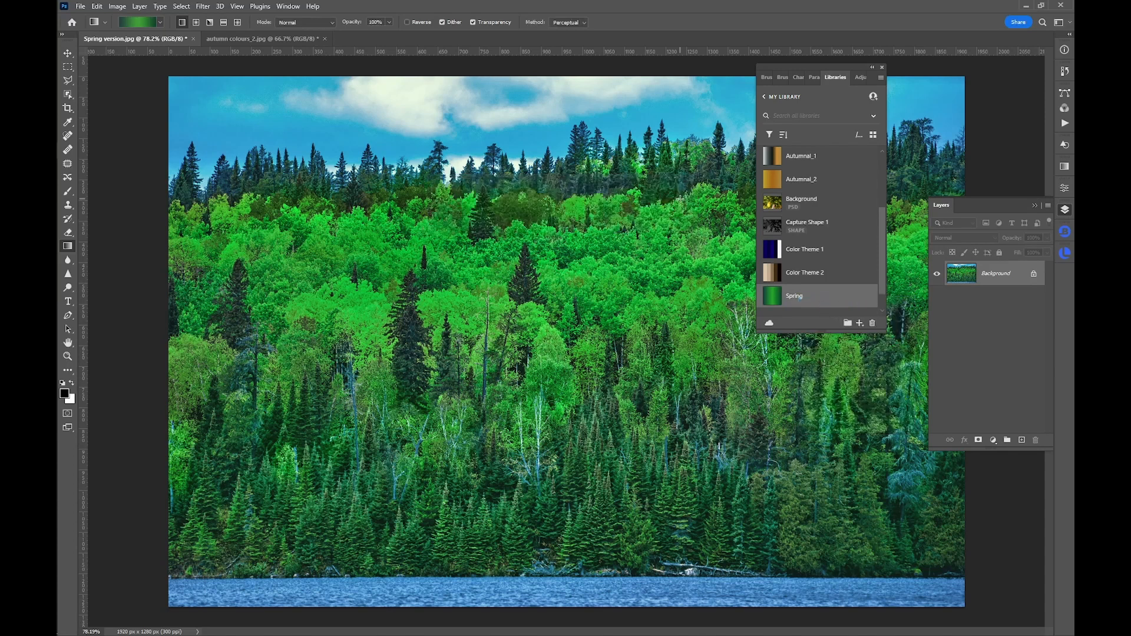
{"action": "left_click", "coordinate": [883, 67]}
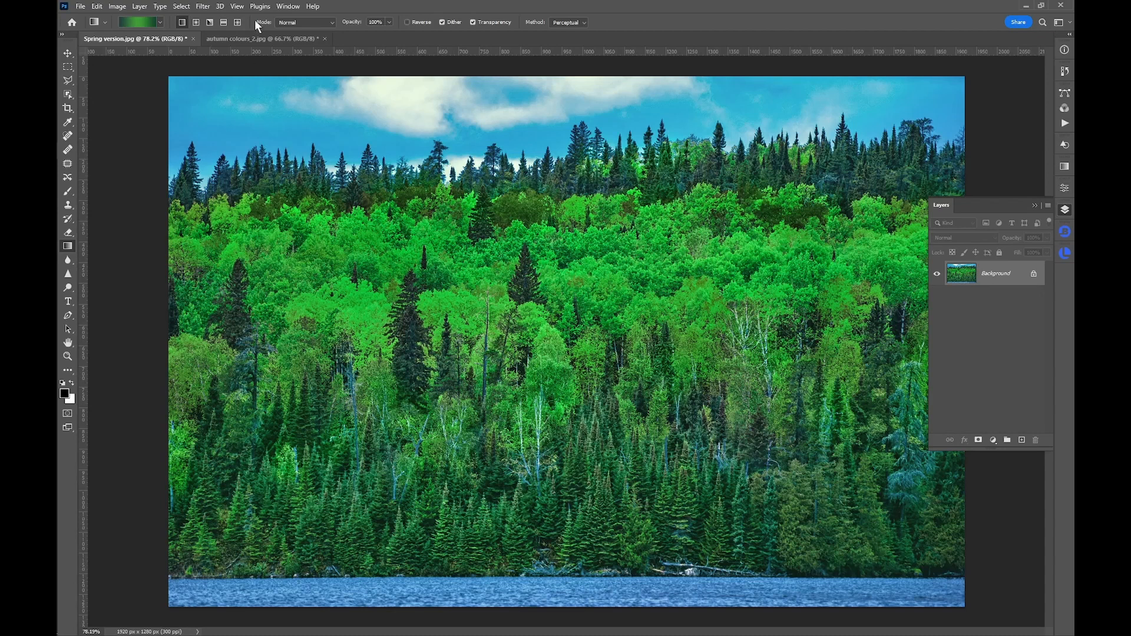
Add a Gradient Map adjustment layer to autumn colours_2.jpg and apply the Spring preset to it
{"action": "left_click", "coordinate": [264, 37]}
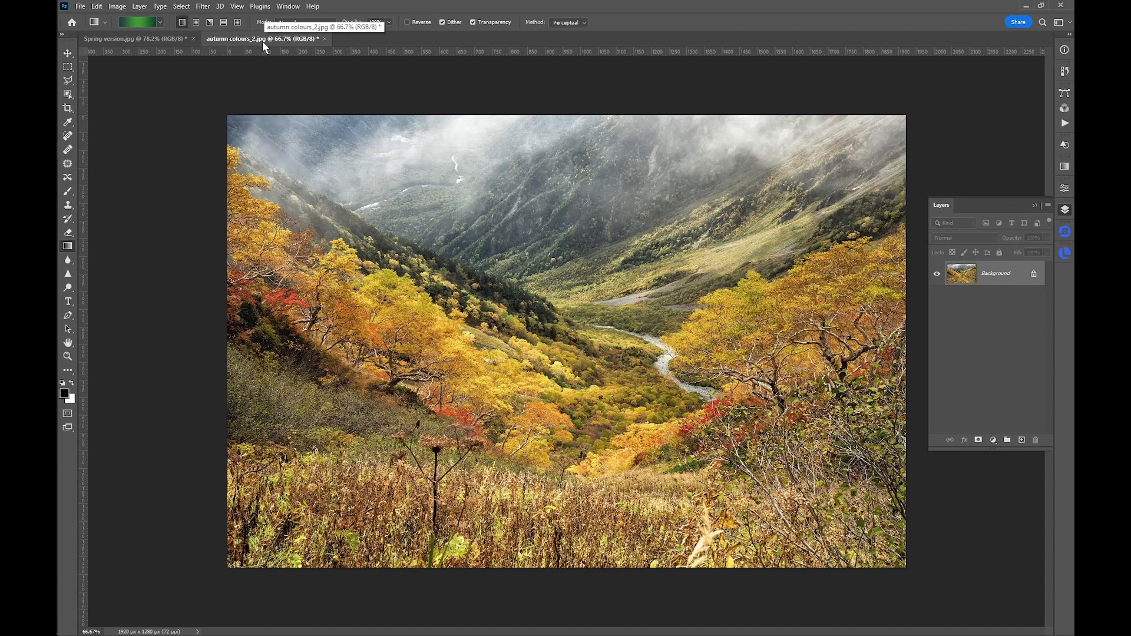
{"action": "left_click", "coordinate": [994, 440]}
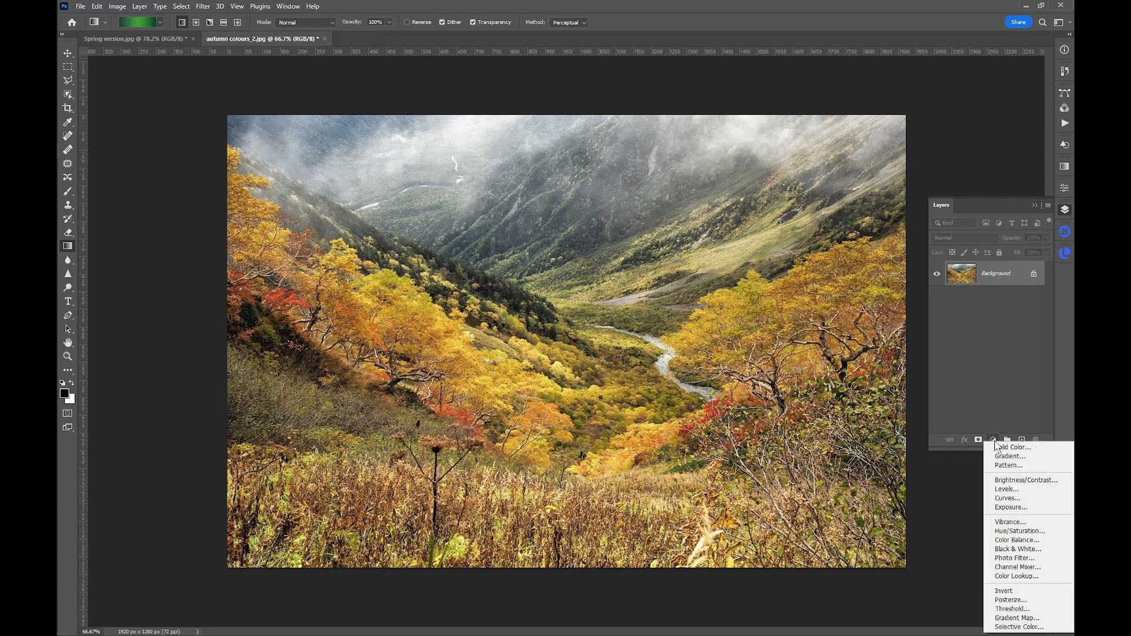
{"action": "left_click", "coordinate": [1018, 618]}
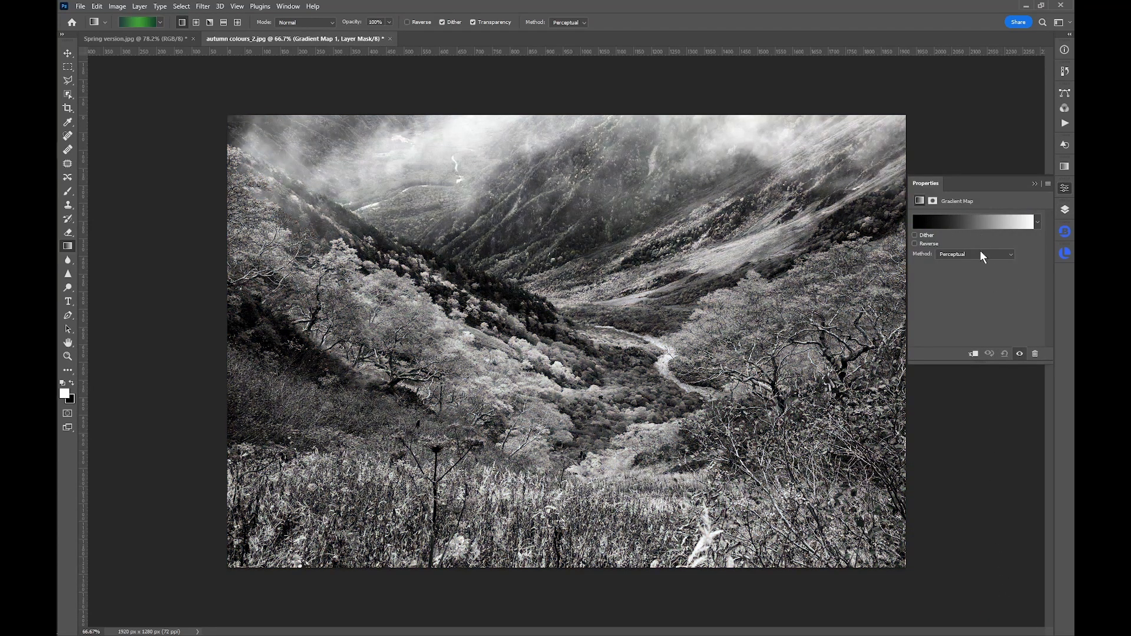
{"action": "left_click", "coordinate": [973, 224]}
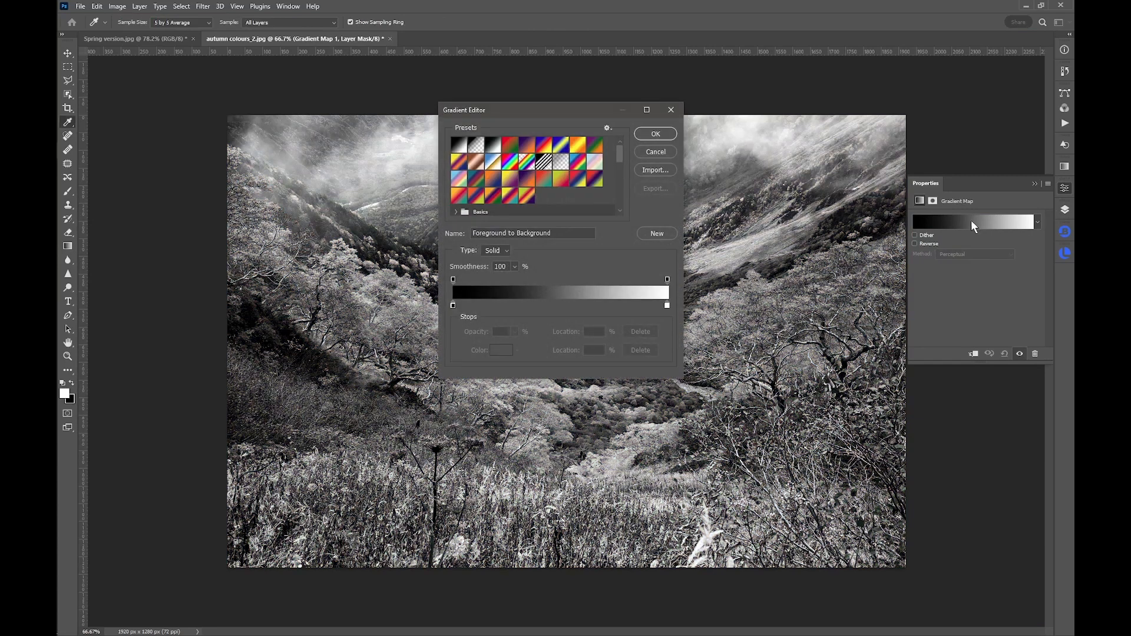
{"action": "left_click_drag", "start_coordinate": [622, 154], "coordinate": [627, 198]}
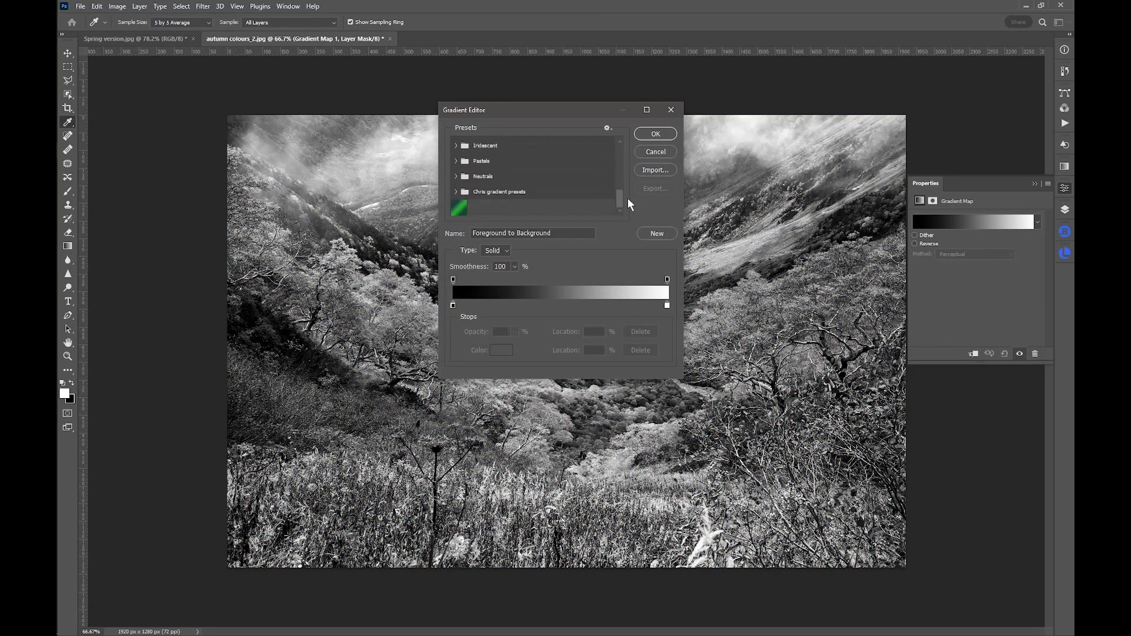
{"action": "left_click", "coordinate": [463, 209]}
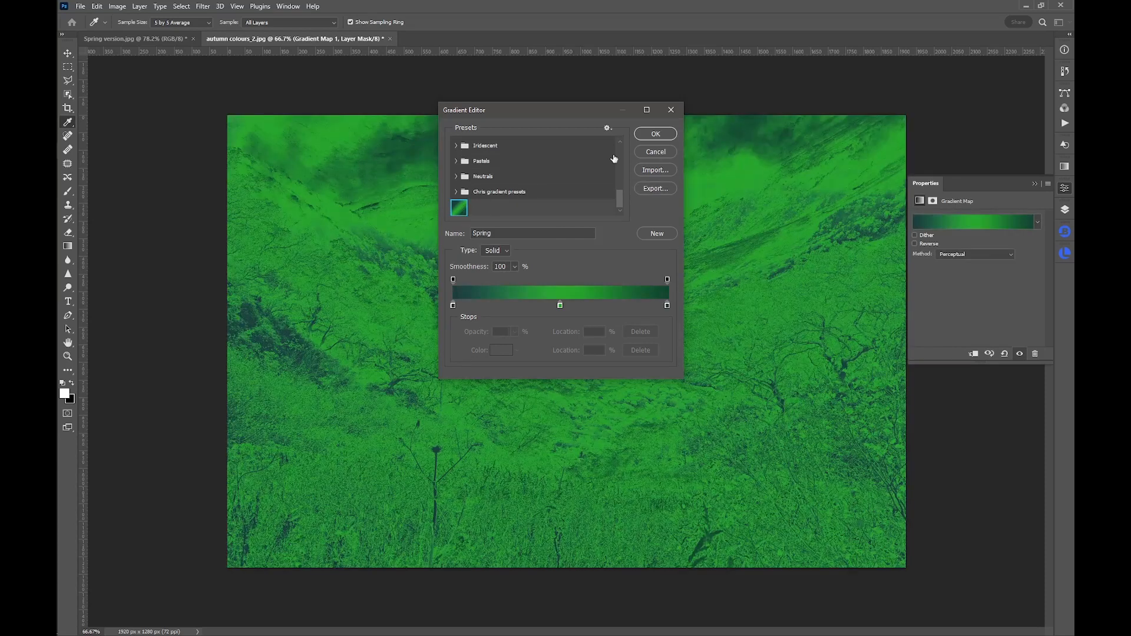
{"action": "left_click", "coordinate": [654, 134]}
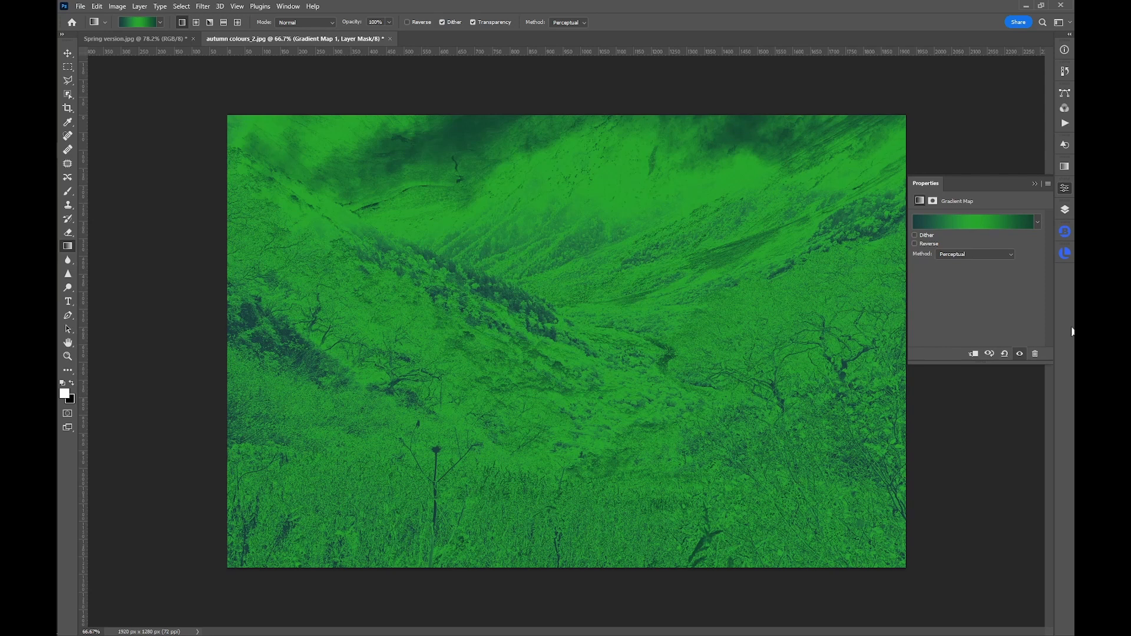
Rearrange the gradient map's stops: bright green near the light end, dark green at about 31%, with the midpoint between them at 31%
{"action": "left_click", "coordinate": [977, 220]}
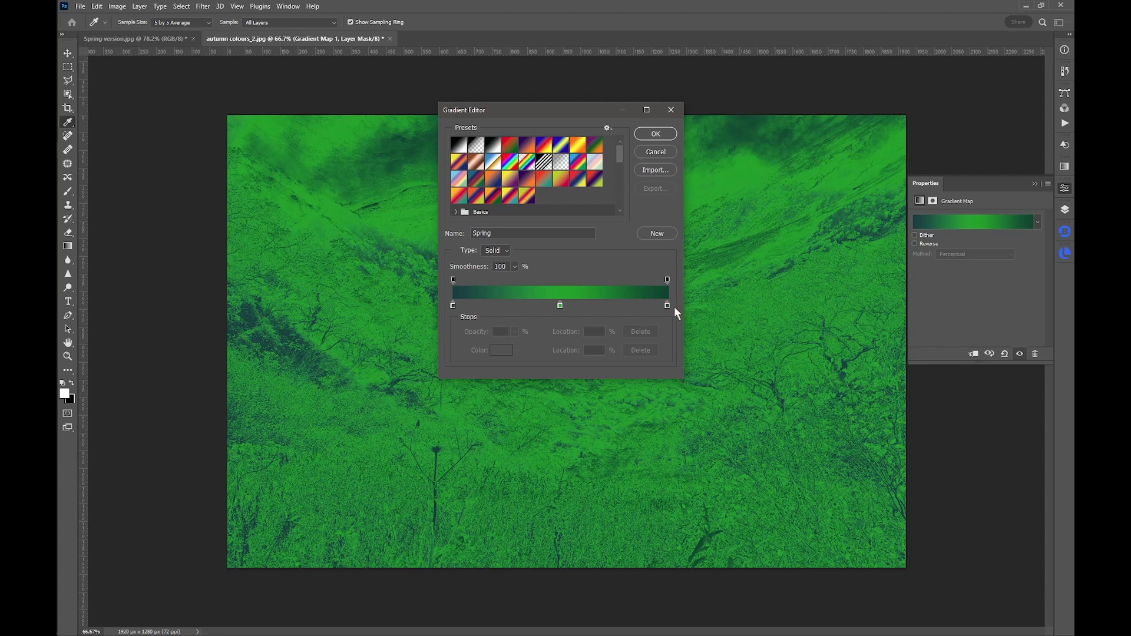
{"action": "mouse_move", "coordinate": [668, 306]}
{"action": "left_mouse_down"}
{"action": "mouse_move", "coordinate": [539, 309]}
{"action": "mouse_move", "coordinate": [664, 305]}
{"action": "left_mouse_up"}
{"action": "left_click_drag", "start_coordinate": [539, 302], "coordinate": [520, 305]}
{"action": "left_click", "coordinate": [590, 302]}
{"action": "left_click_drag", "start_coordinate": [591, 302], "coordinate": [576, 303]}
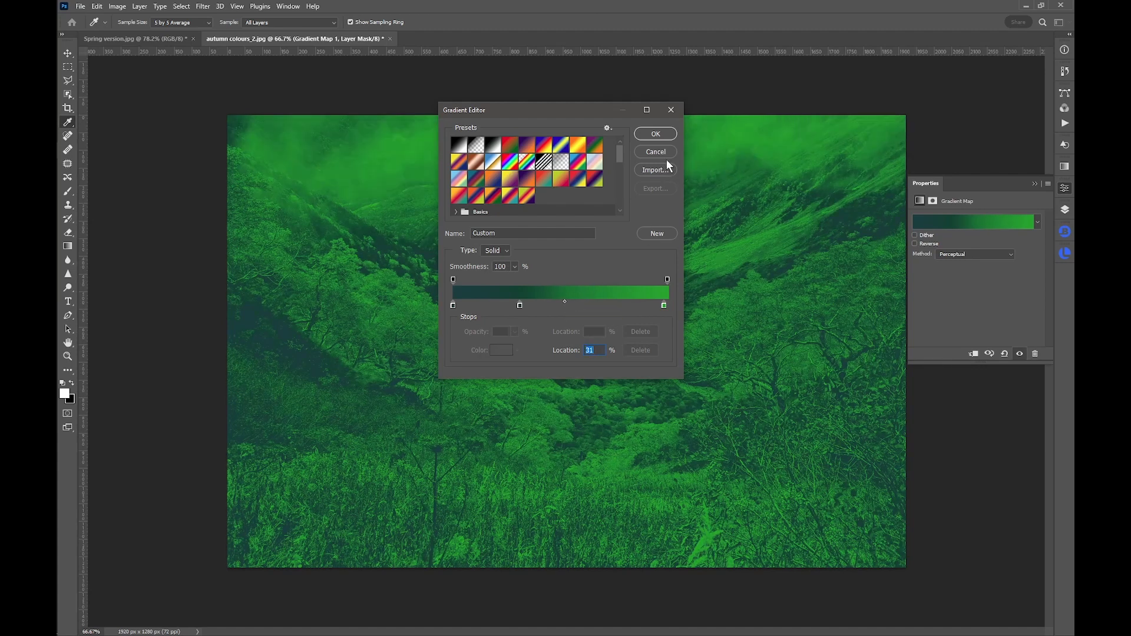
{"action": "left_click", "coordinate": [658, 134]}
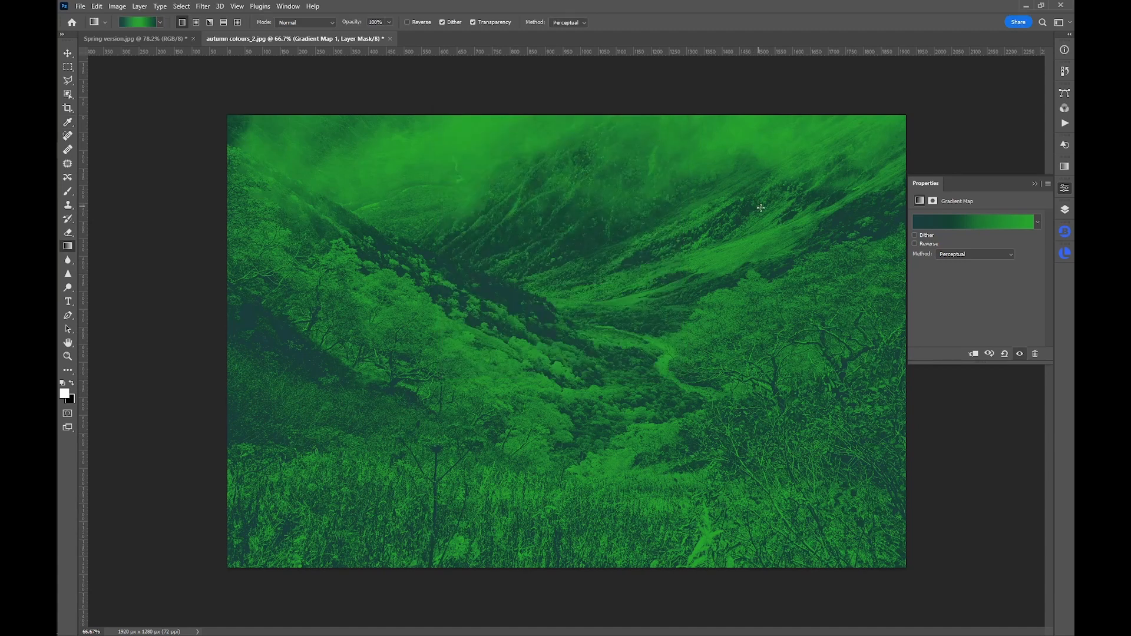
Set the Gradient Map layer's blend mode to Color
{"action": "left_click", "coordinate": [1064, 210]}
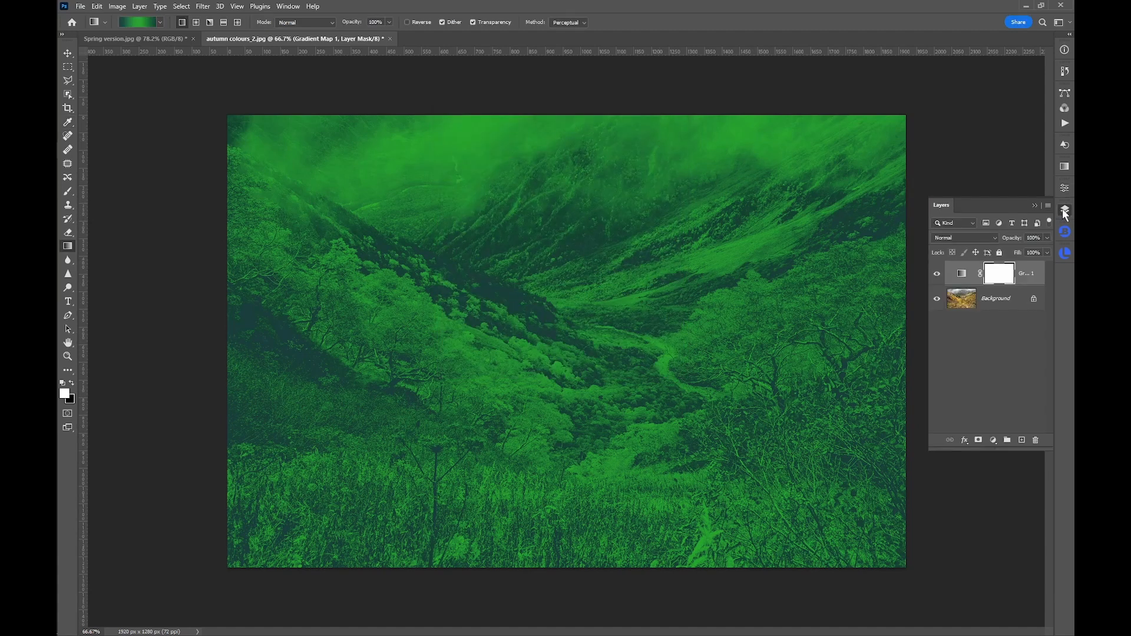
{"action": "left_click", "coordinate": [959, 238]}
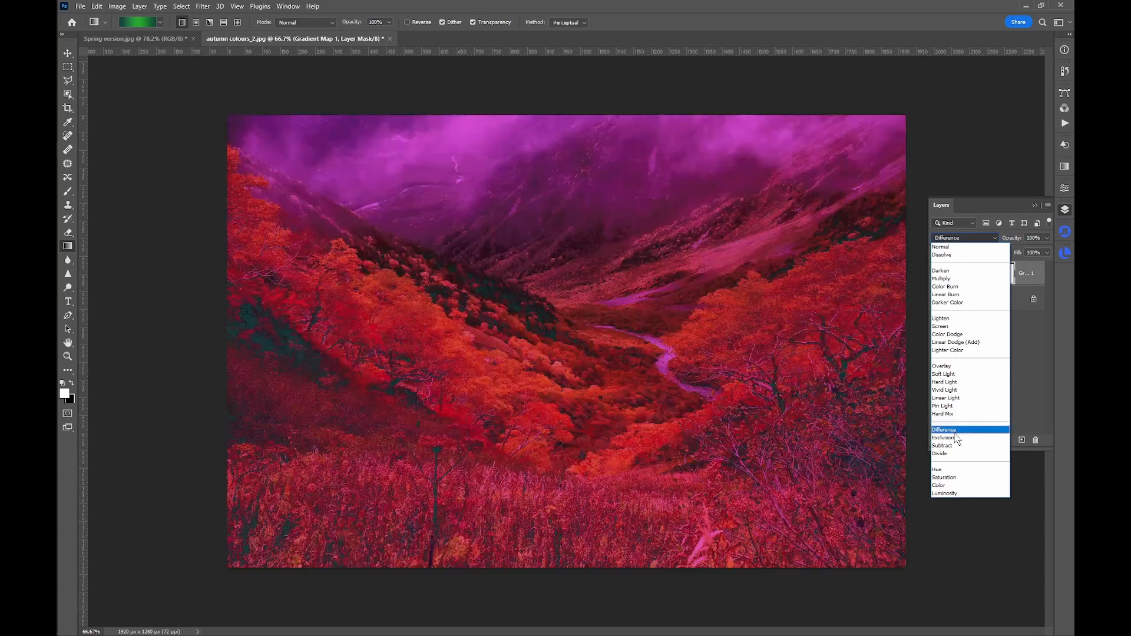
{"action": "left_click", "coordinate": [938, 485]}
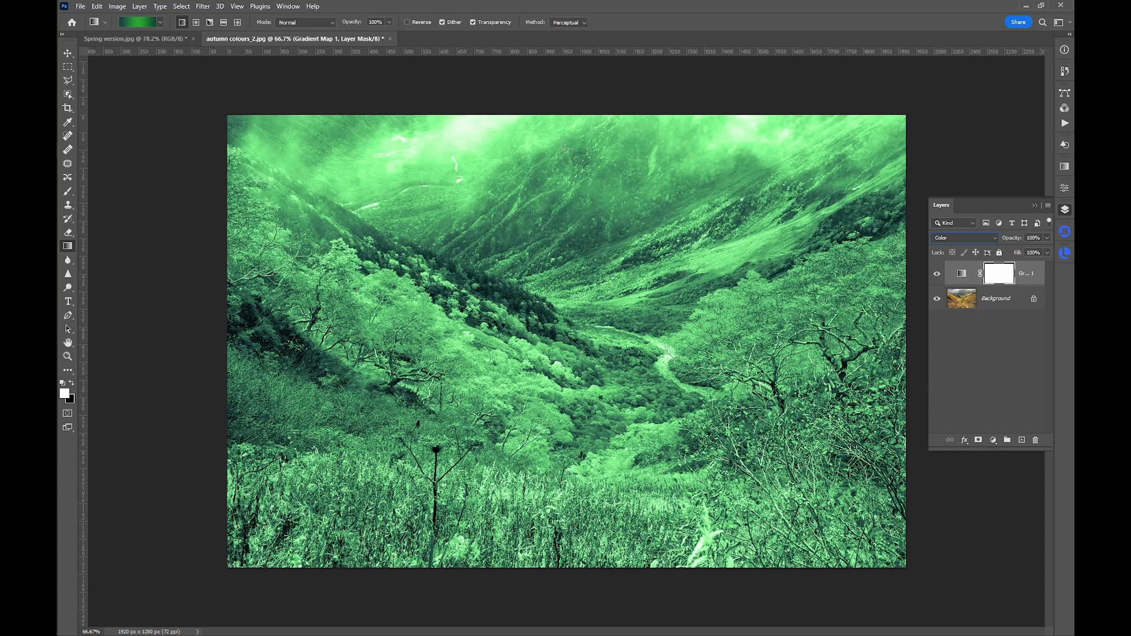
Set up a large black brush with 25% opacity and 14% flow and lightly mask the gradient map over the misty sky
{"action": "key", "text": "b"}
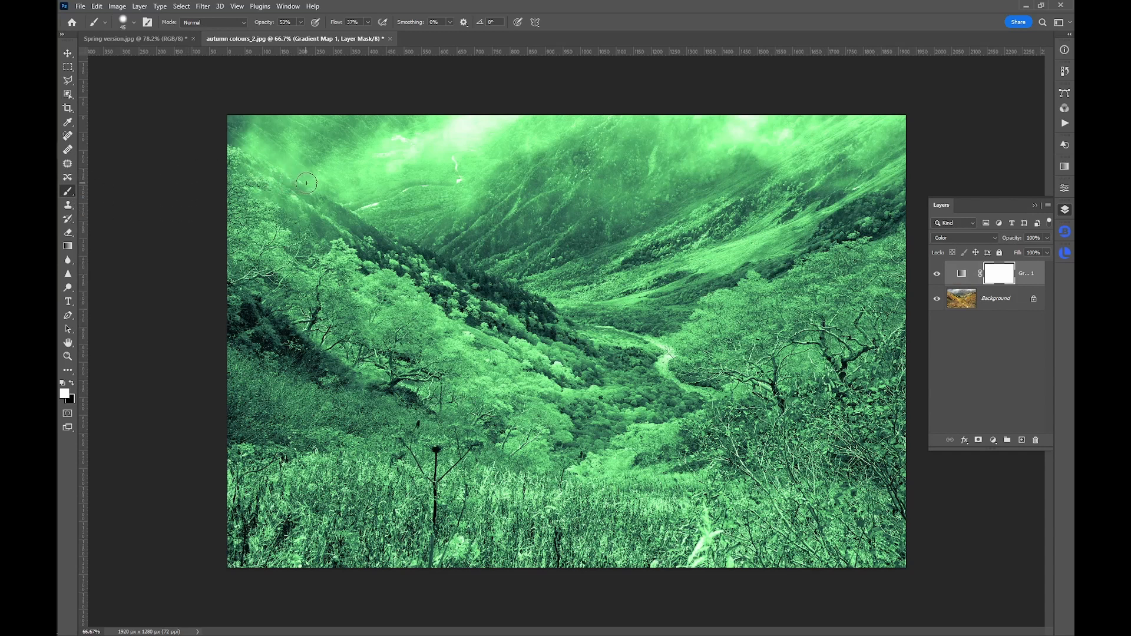
{"action": "right_click", "coordinate": [348, 201], "text": "alt"}
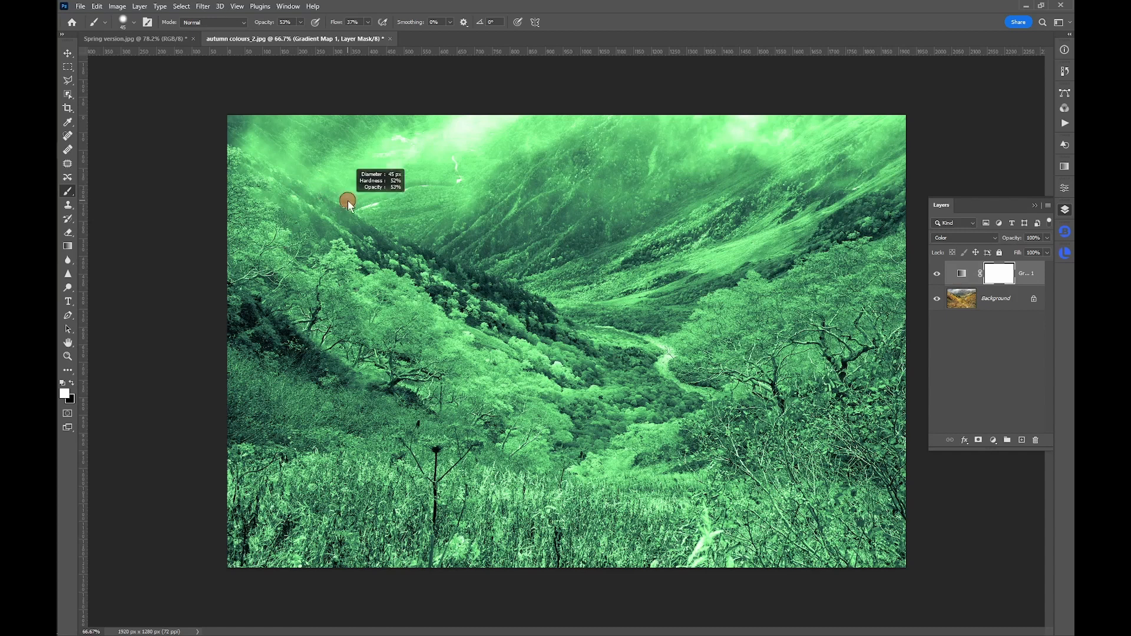
{"action": "mouse_move", "coordinate": [348, 201]}
{"action": "left_mouse_down"}
{"action": "mouse_move", "coordinate": [423, 214]}
{"action": "mouse_move", "coordinate": [404, 397]}
{"action": "mouse_move", "coordinate": [418, 445]}
{"action": "mouse_move", "coordinate": [421, 254]}
{"action": "mouse_move", "coordinate": [422, 270]}
{"action": "left_mouse_up"}
{"action": "right_click", "coordinate": [423, 214], "text": "alt"}
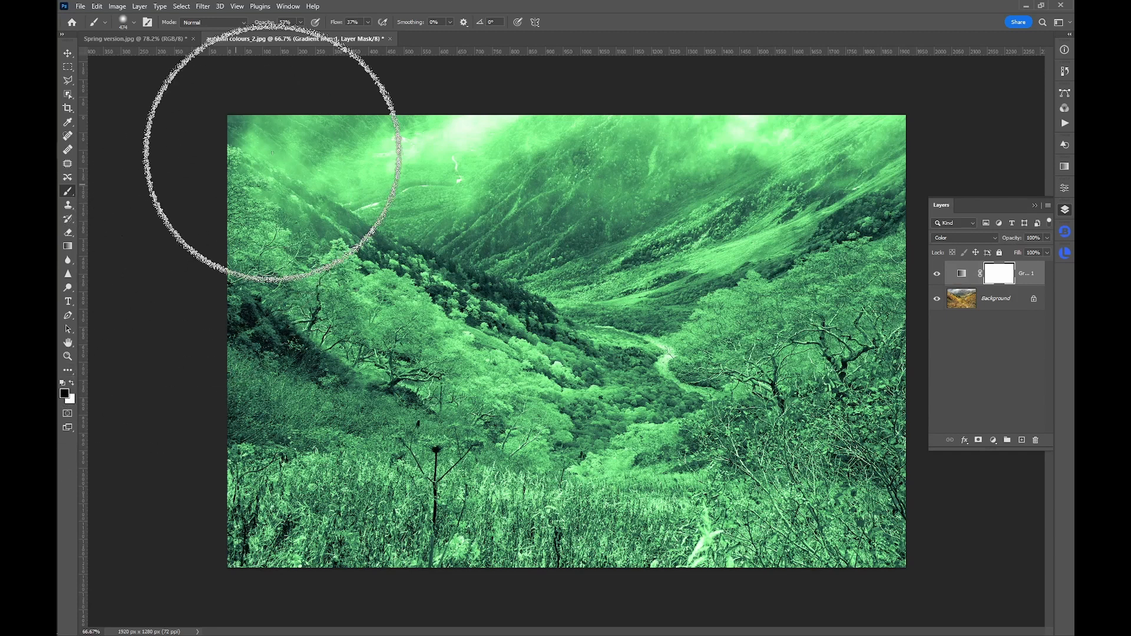
{"action": "left_click_drag", "start_coordinate": [270, 24], "coordinate": [253, 22]}
{"action": "left_click_drag", "start_coordinate": [337, 24], "coordinate": [327, 25]}
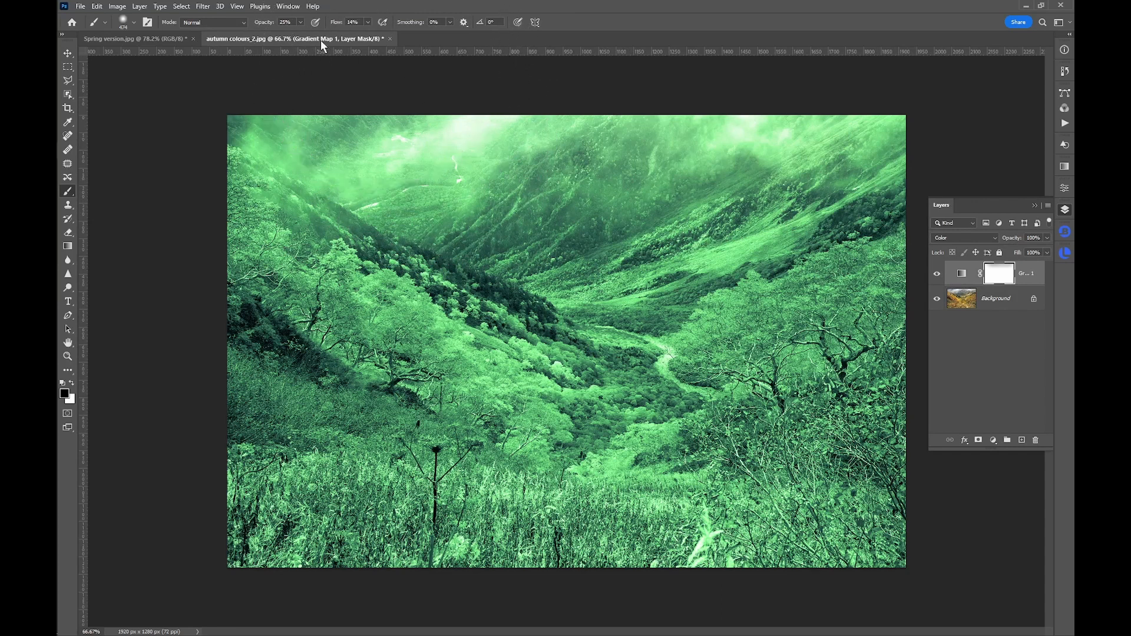
Mask more of the gradient map over the misty sky with a smaller brush at 26% flow, and compare with the mask disabled
{"action": "left_click_drag", "start_coordinate": [333, 24], "coordinate": [340, 24]}
{"action": "key", "text": "bracketleft"}
{"action": "key", "text": "bracketleft"}
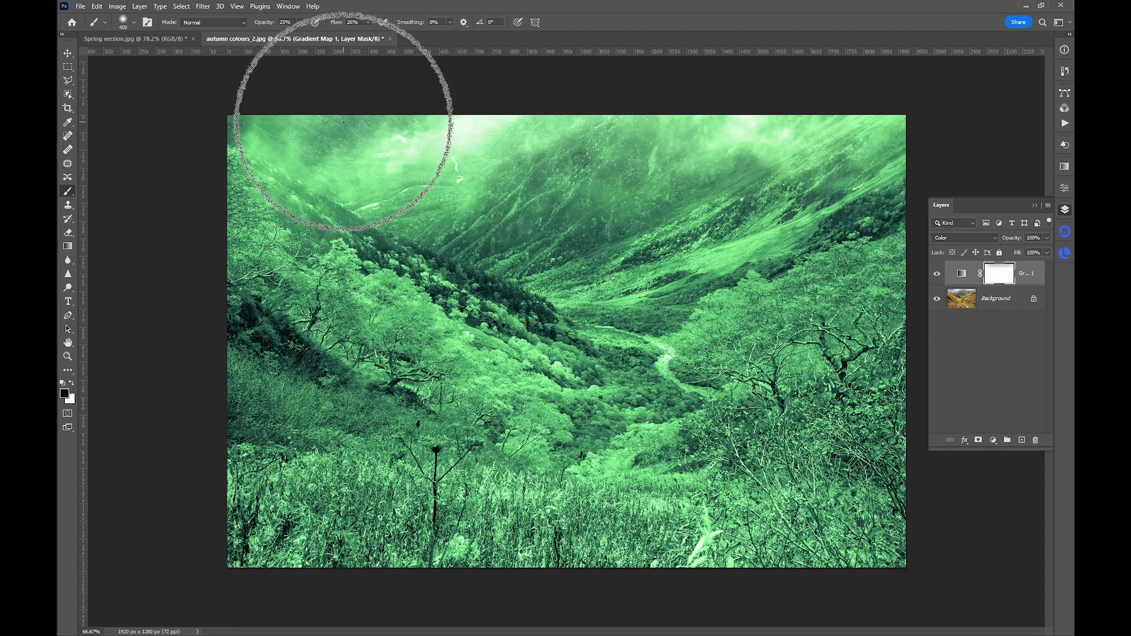
{"action": "mouse_move", "coordinate": [342, 123]}
{"action": "left_mouse_down"}
{"action": "mouse_move", "coordinate": [308, 117]}
{"action": "mouse_move", "coordinate": [389, 154]}
{"action": "mouse_move", "coordinate": [445, 154]}
{"action": "mouse_move", "coordinate": [318, 147]}
{"action": "mouse_move", "coordinate": [525, 160]}
{"action": "mouse_move", "coordinate": [327, 147]}
{"action": "mouse_move", "coordinate": [692, 138]}
{"action": "mouse_move", "coordinate": [654, 147]}
{"action": "mouse_move", "coordinate": [869, 118]}
{"action": "mouse_move", "coordinate": [464, 121]}
{"action": "mouse_move", "coordinate": [514, 112]}
{"action": "mouse_move", "coordinate": [242, 130]}
{"action": "mouse_move", "coordinate": [320, 121]}
{"action": "mouse_move", "coordinate": [246, 141]}
{"action": "mouse_move", "coordinate": [323, 131]}
{"action": "mouse_move", "coordinate": [344, 135]}
{"action": "mouse_move", "coordinate": [355, 164]}
{"action": "mouse_move", "coordinate": [313, 137]}
{"action": "mouse_move", "coordinate": [674, 137]}
{"action": "mouse_move", "coordinate": [888, 121]}
{"action": "mouse_move", "coordinate": [752, 138]}
{"action": "mouse_move", "coordinate": [489, 128]}
{"action": "mouse_move", "coordinate": [858, 144]}
{"action": "mouse_move", "coordinate": [471, 160]}
{"action": "mouse_move", "coordinate": [282, 147]}
{"action": "mouse_move", "coordinate": [227, 119]}
{"action": "mouse_move", "coordinate": [479, 154]}
{"action": "mouse_move", "coordinate": [503, 172]}
{"action": "mouse_move", "coordinate": [390, 193]}
{"action": "mouse_move", "coordinate": [461, 162]}
{"action": "mouse_move", "coordinate": [356, 133]}
{"action": "mouse_move", "coordinate": [966, 147]}
{"action": "left_mouse_up"}
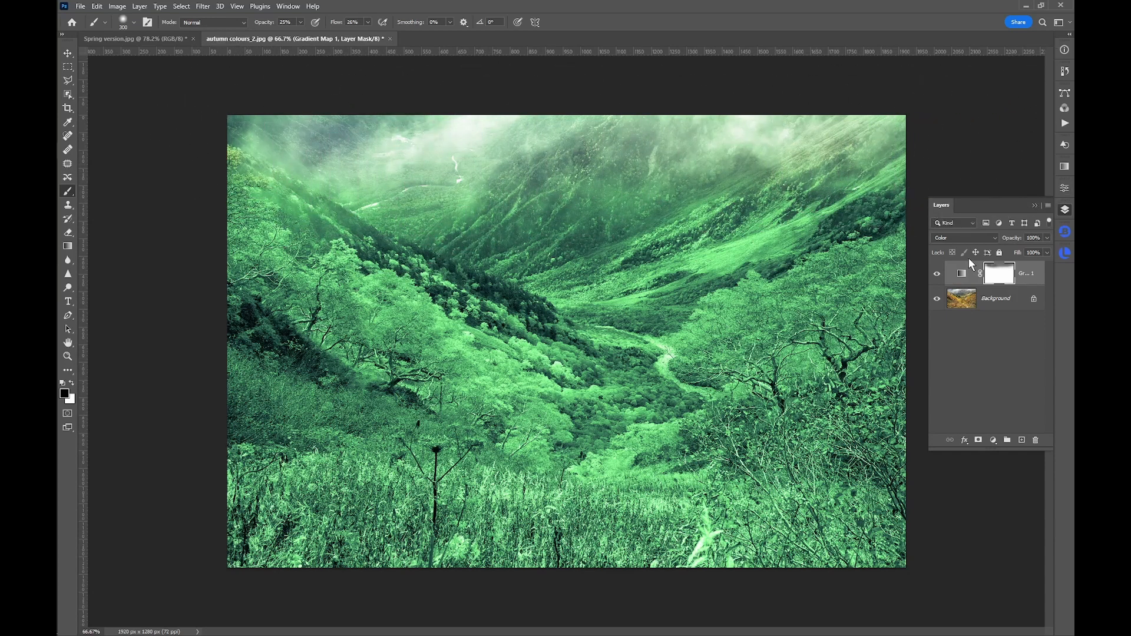
{"action": "left_click", "coordinate": [1005, 278], "text": "shift"}
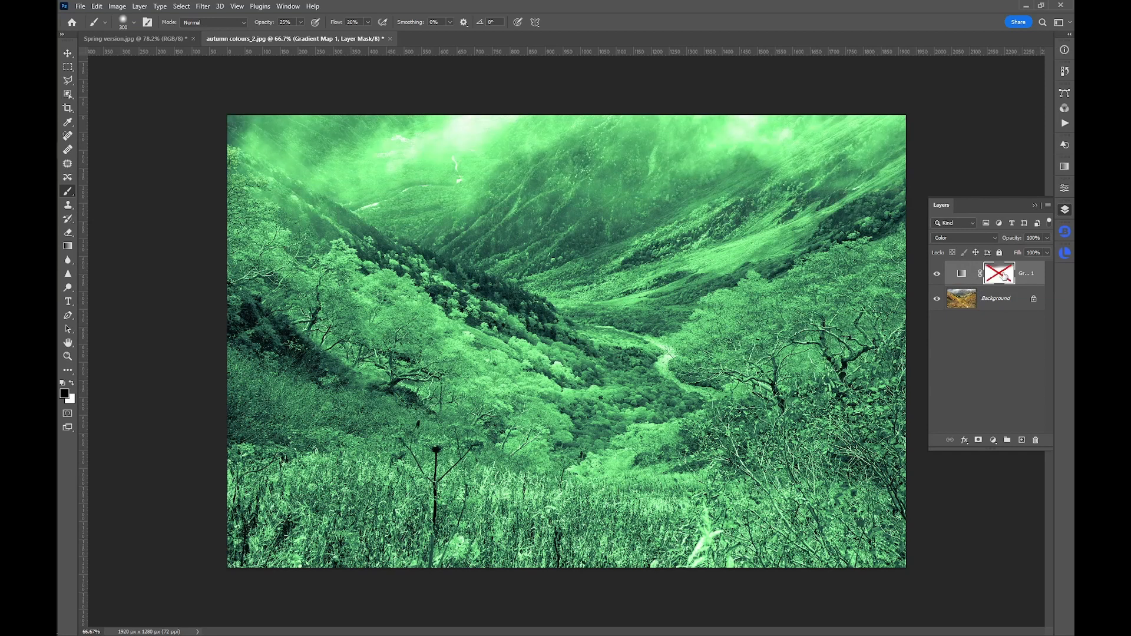
{"action": "left_click", "coordinate": [1005, 274], "text": "shift"}
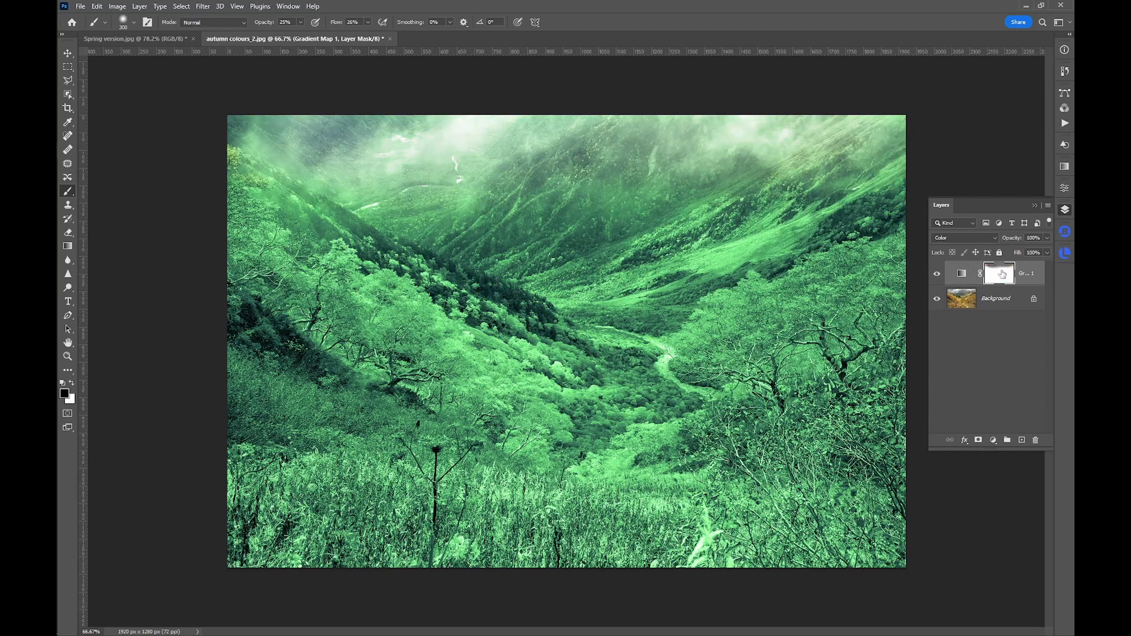
{"action": "key", "text": "v"}
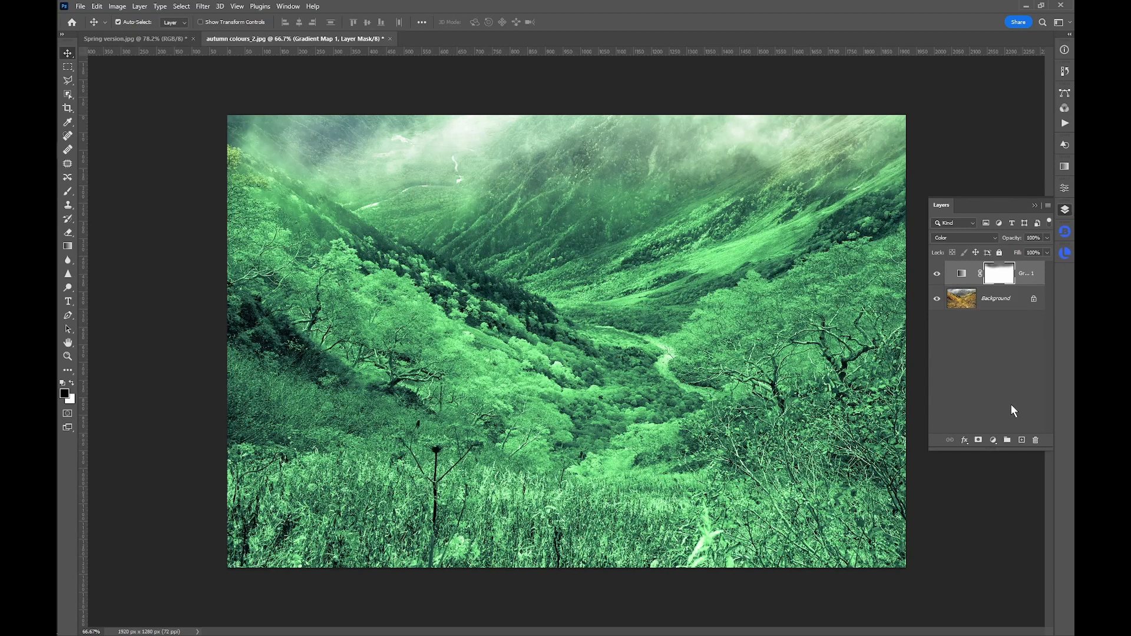
Add a Curves adjustment layer above the gradient map and pull the Red channel's midtones down
{"action": "left_click", "coordinate": [993, 441]}
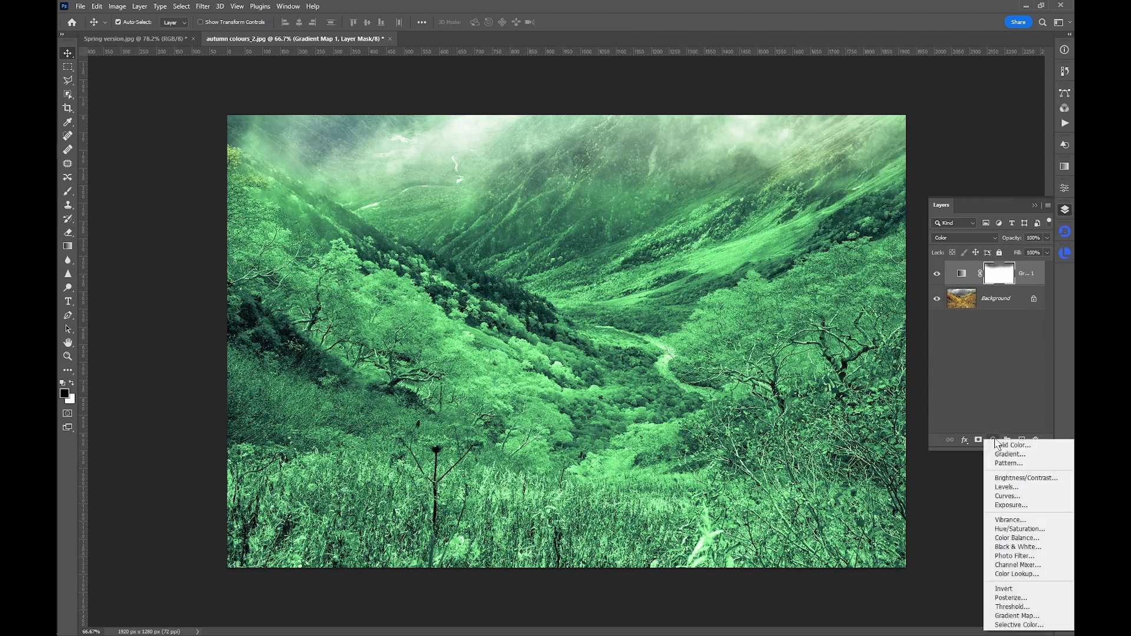
{"action": "left_click", "coordinate": [1000, 496]}
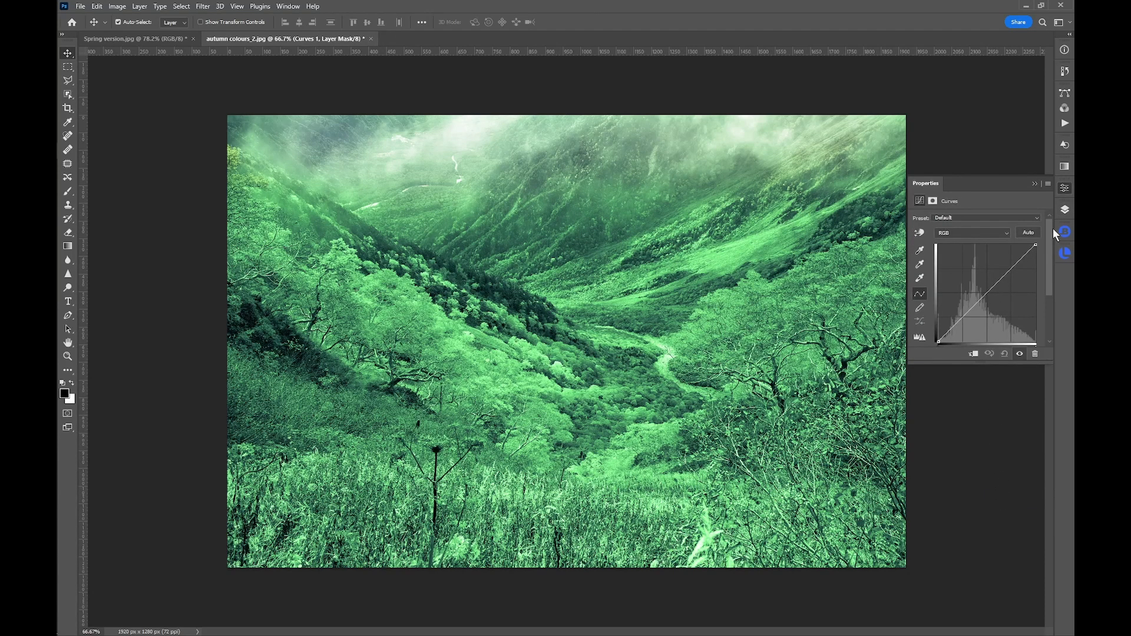
{"action": "left_click", "coordinate": [1006, 232]}
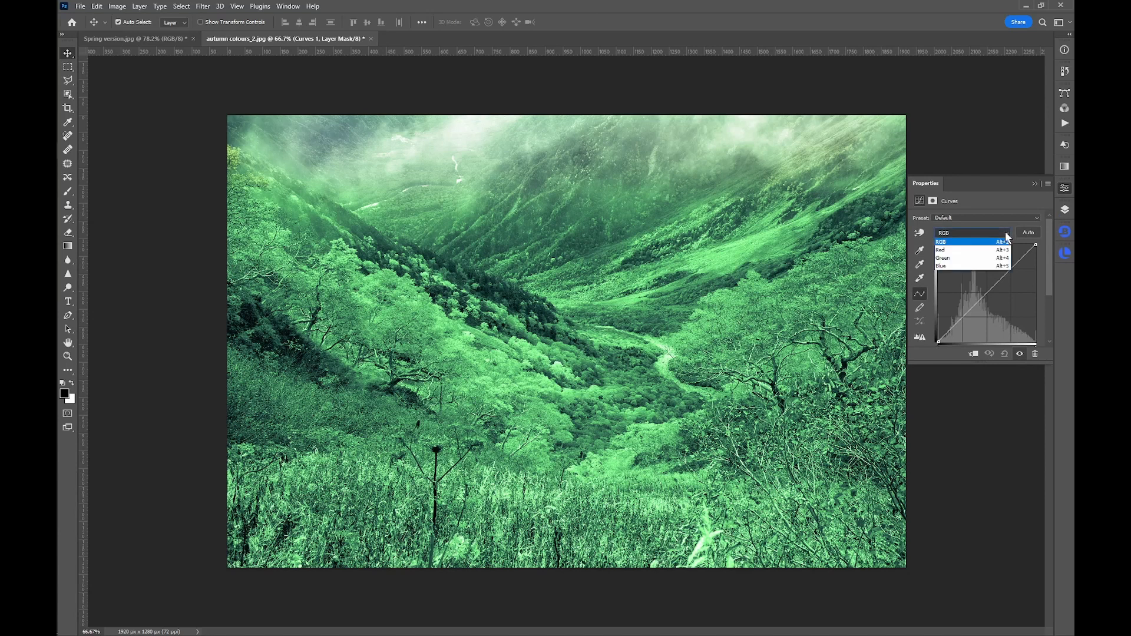
{"action": "left_click", "coordinate": [964, 255]}
{"action": "left_click", "coordinate": [987, 293]}
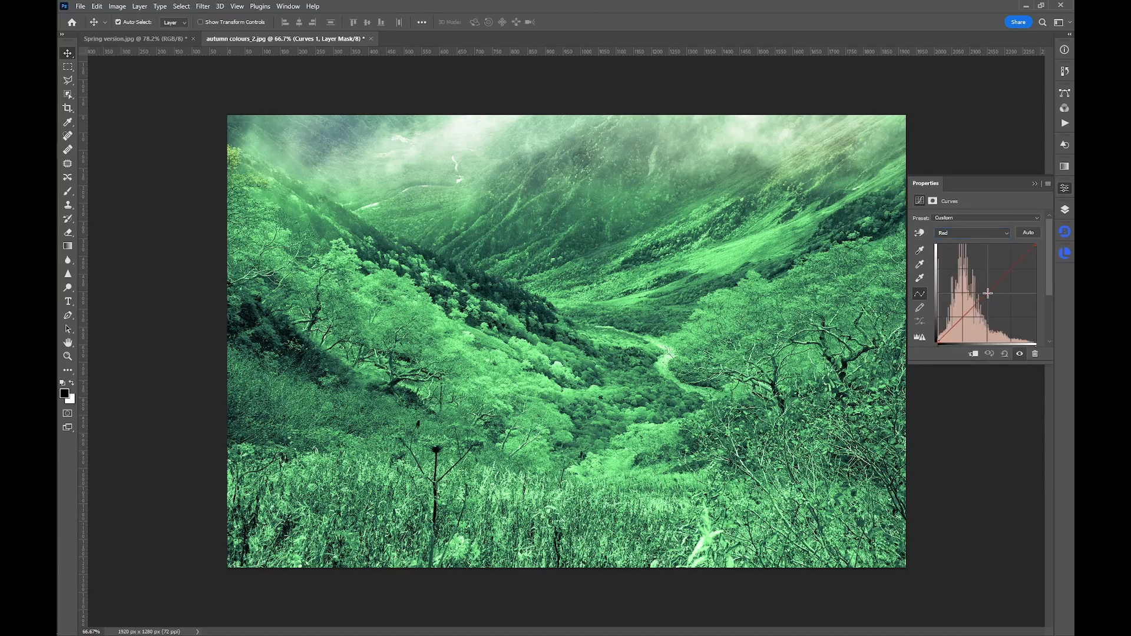
{"action": "left_click_drag", "start_coordinate": [988, 293], "coordinate": [985, 306]}
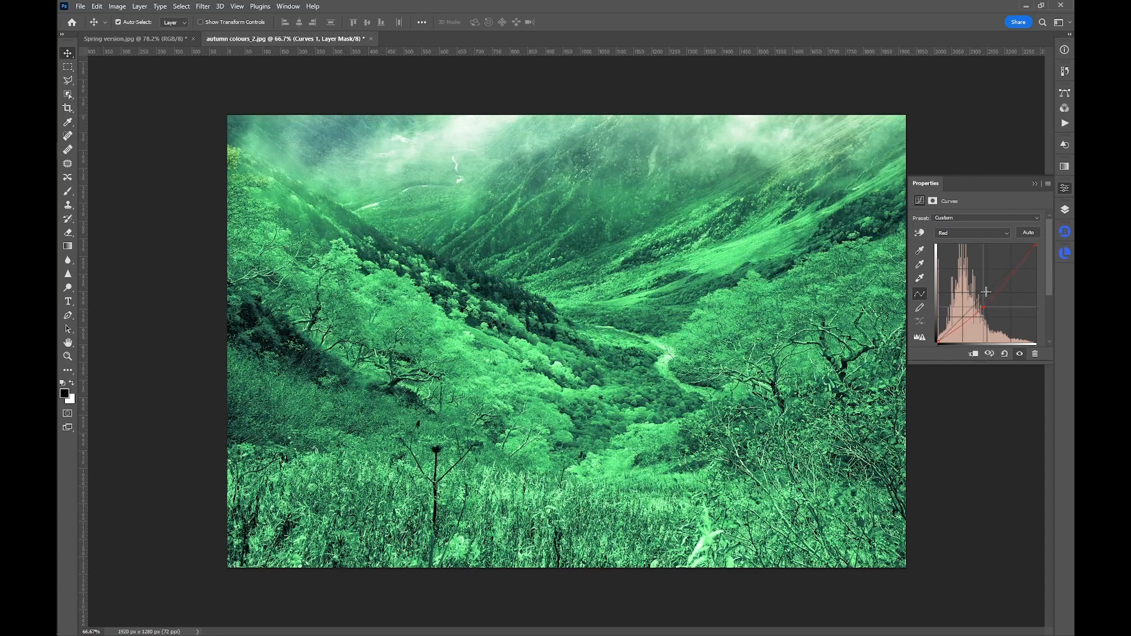
Pull the midpoint of the Curves layer's Green channel down slightly
{"action": "left_click", "coordinate": [998, 233]}
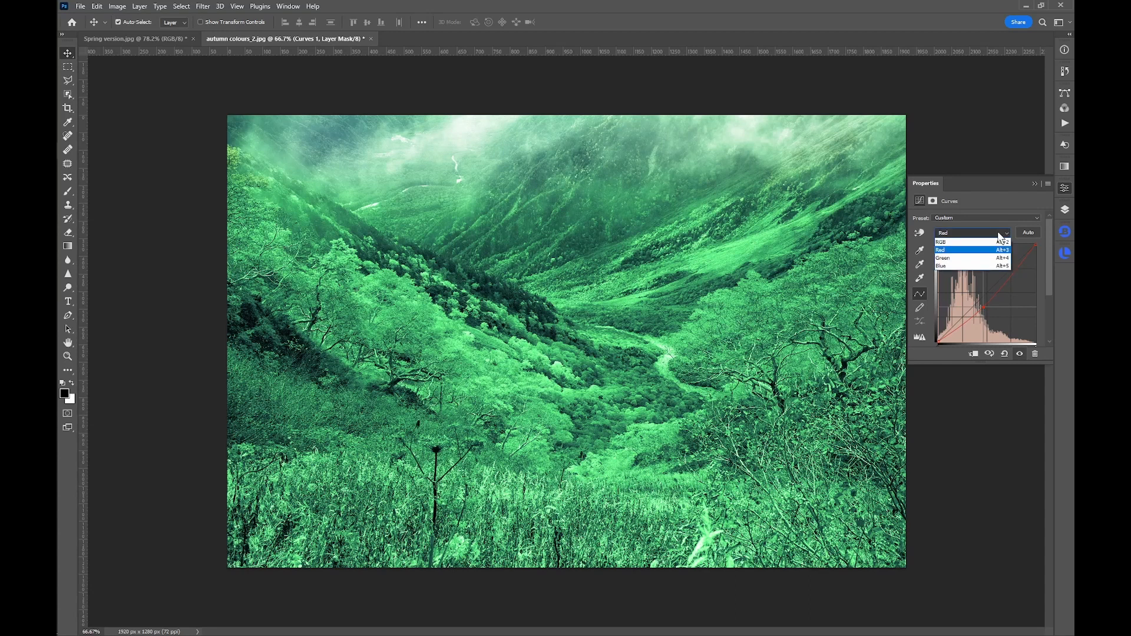
{"action": "left_click", "coordinate": [981, 264]}
{"action": "mouse_move", "coordinate": [988, 292]}
{"action": "left_mouse_down"}
{"action": "mouse_move", "coordinate": [996, 301]}
{"action": "mouse_move", "coordinate": [988, 294]}
{"action": "left_mouse_up"}
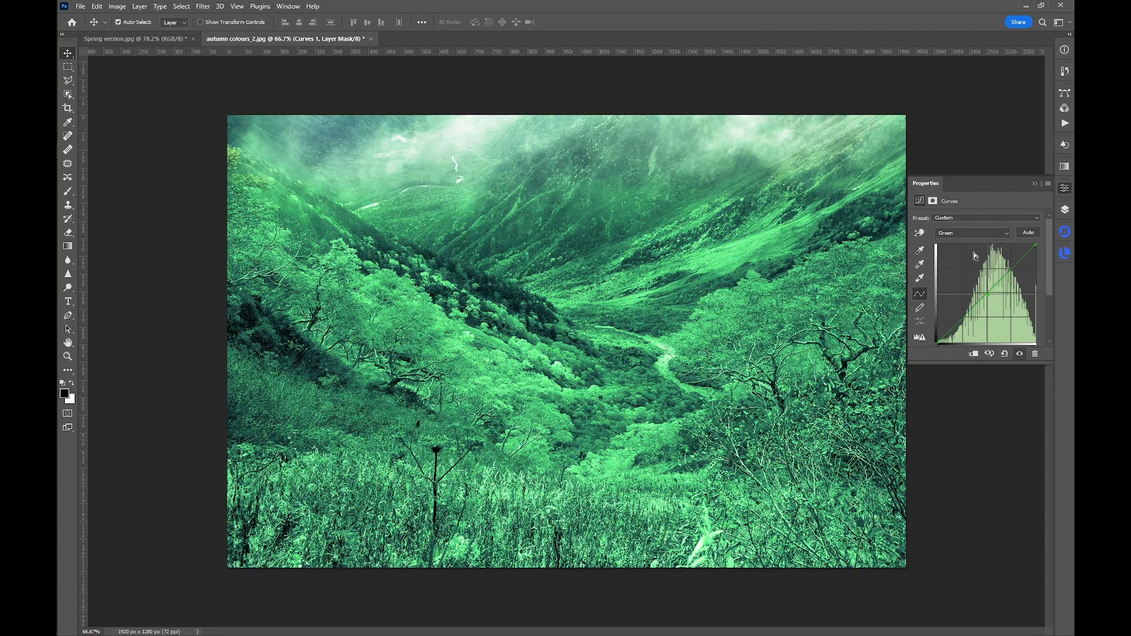
Anchor the Blue channel's midtones and lift its shadows slightly, and compare the image with the Curves layer hidden and shown
{"action": "left_click", "coordinate": [970, 231]}
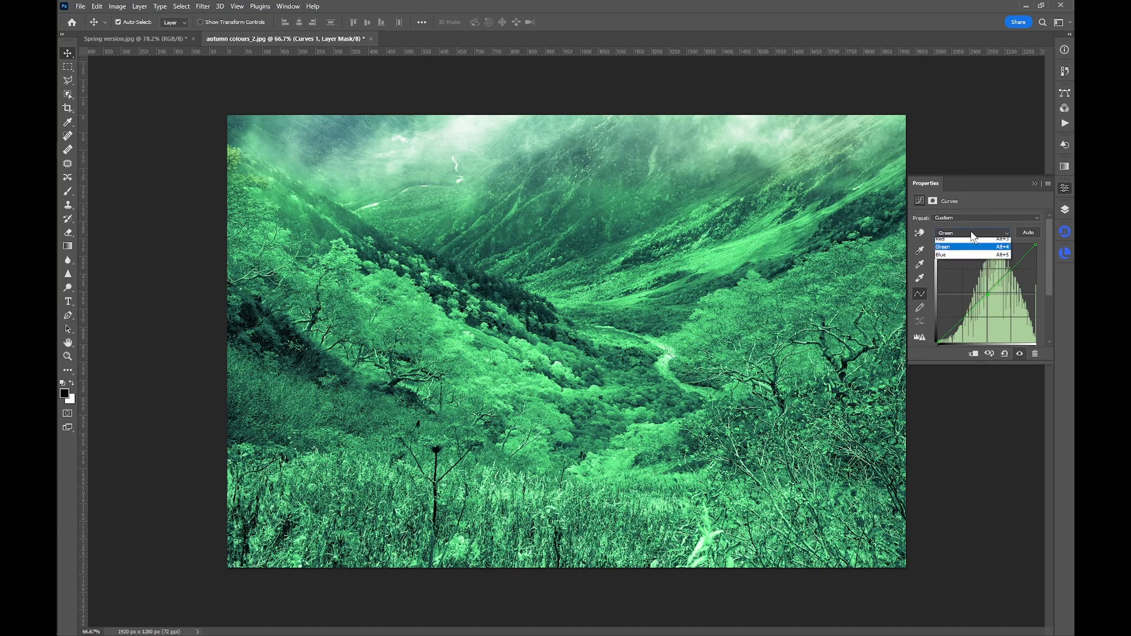
{"action": "left_click", "coordinate": [967, 264]}
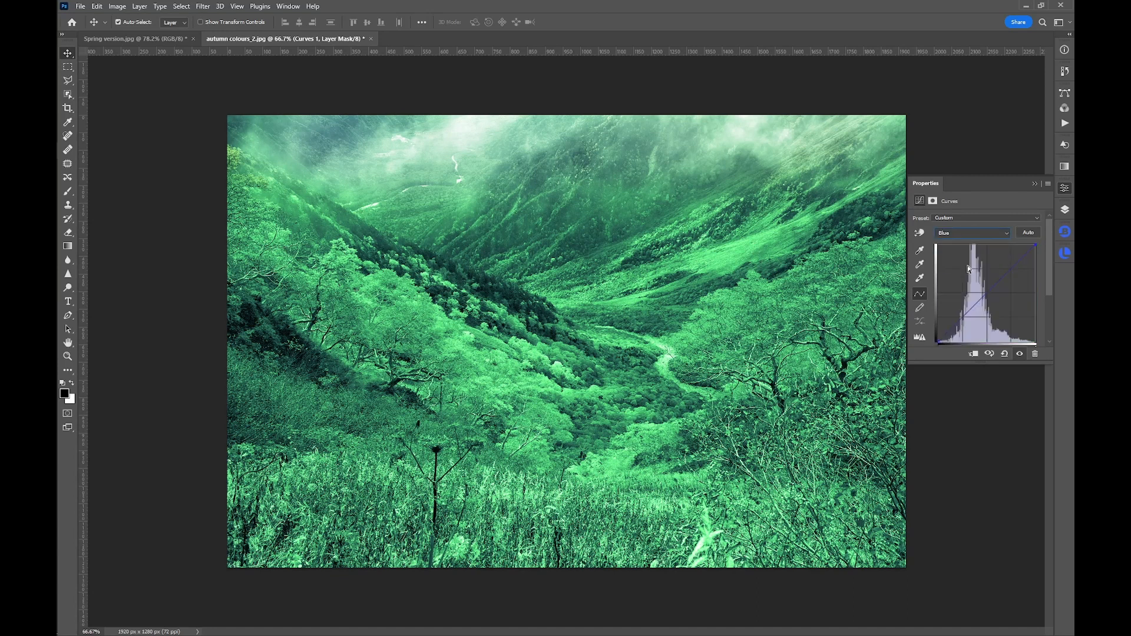
{"action": "left_click", "coordinate": [990, 291]}
{"action": "left_click_drag", "start_coordinate": [963, 317], "coordinate": [959, 313]}
{"action": "left_click", "coordinate": [1065, 210]}
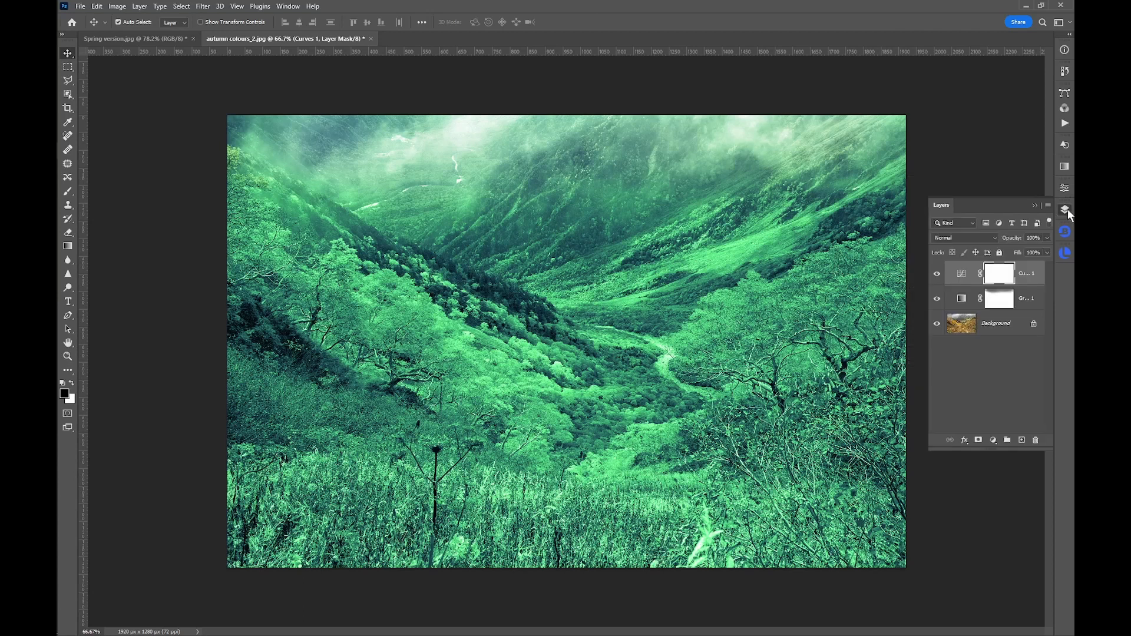
{"action": "left_click", "coordinate": [939, 274]}
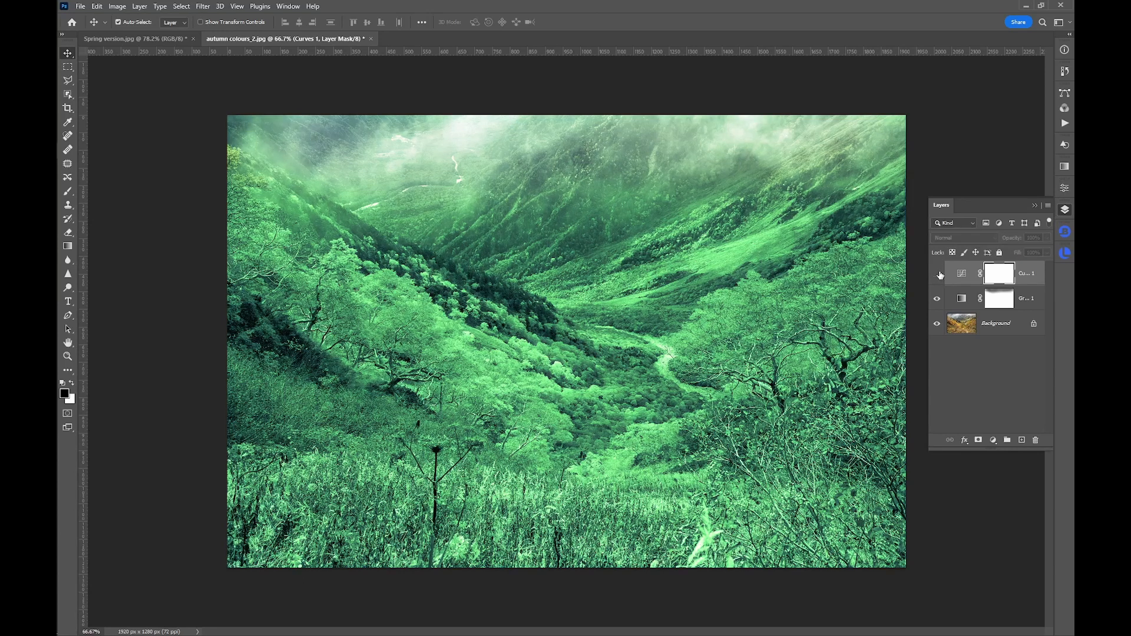
{"action": "left_click", "coordinate": [938, 274]}
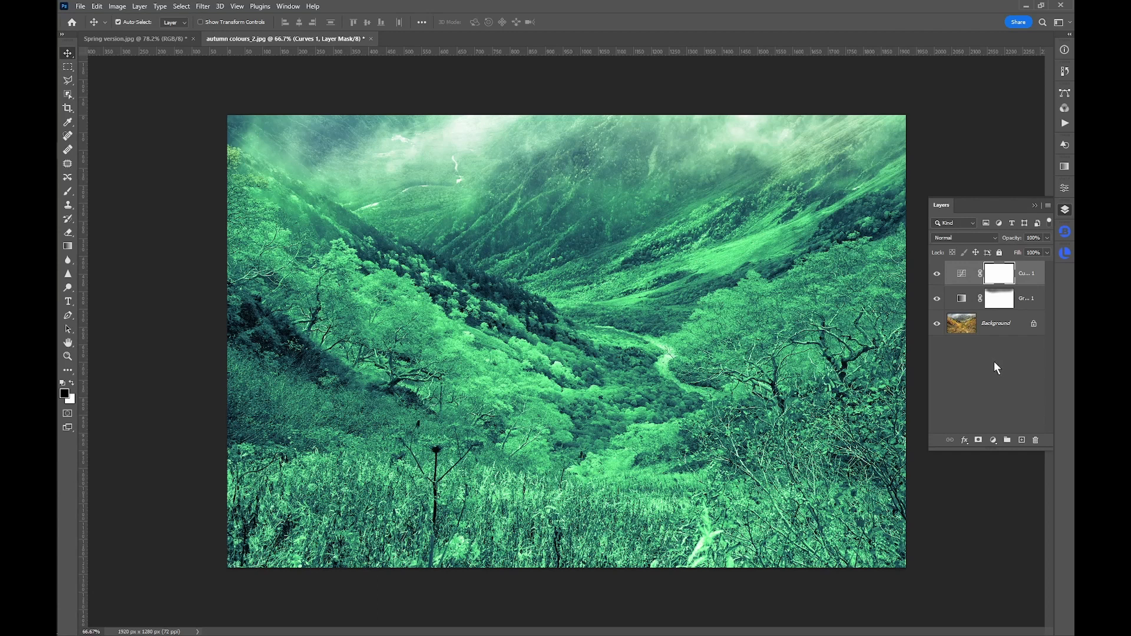
Compare the edit with the original Background alone, and reduce the Gradient Map layer's opacity to 59%
{"action": "left_click", "coordinate": [938, 325], "text": "alt"}
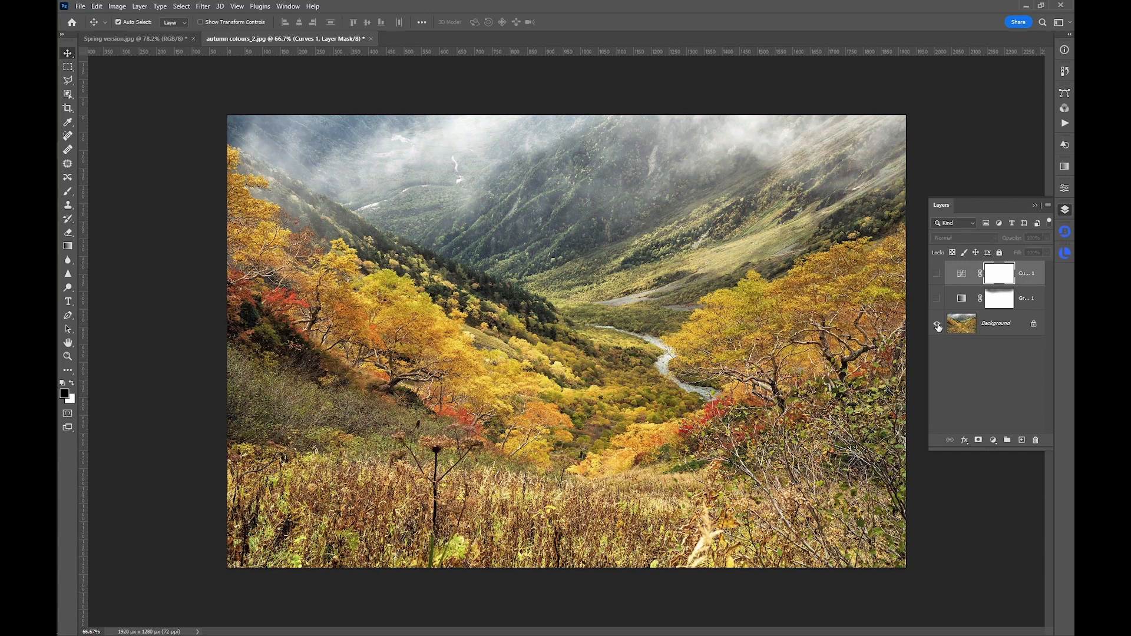
{"action": "left_click", "coordinate": [937, 325], "text": "alt"}
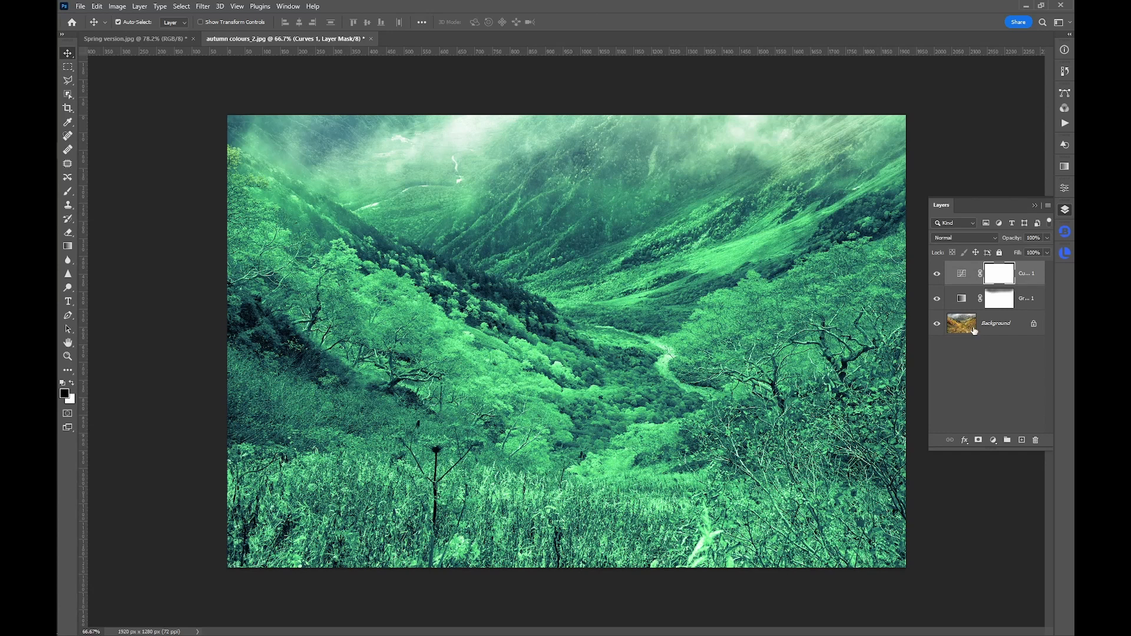
{"action": "left_click", "coordinate": [960, 300]}
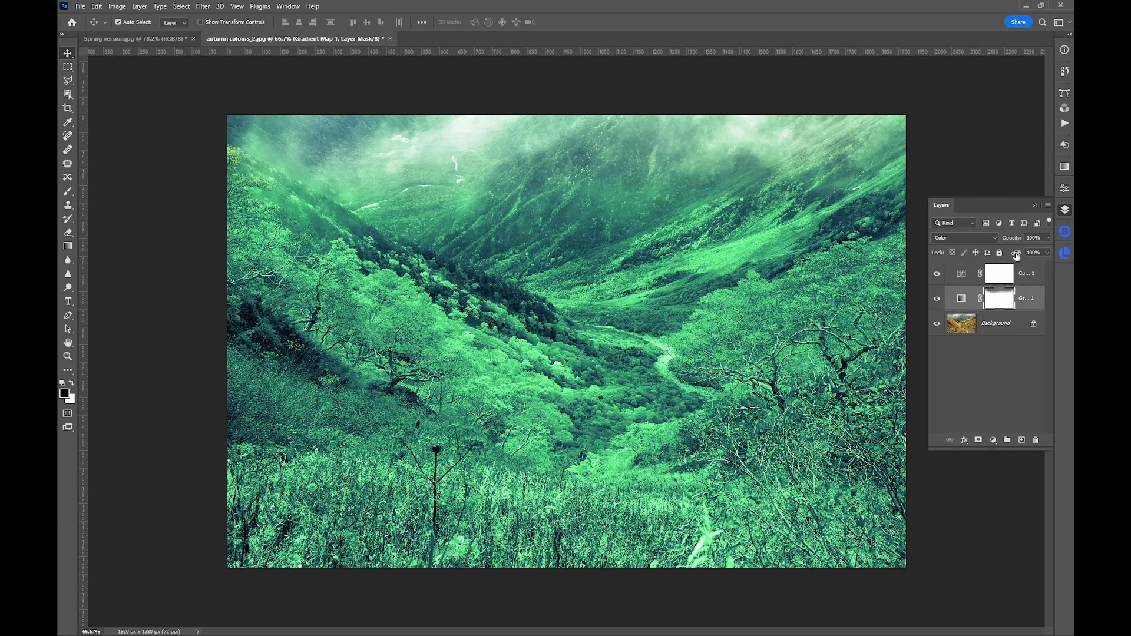
{"action": "left_click_drag", "start_coordinate": [1013, 241], "coordinate": [993, 239]}
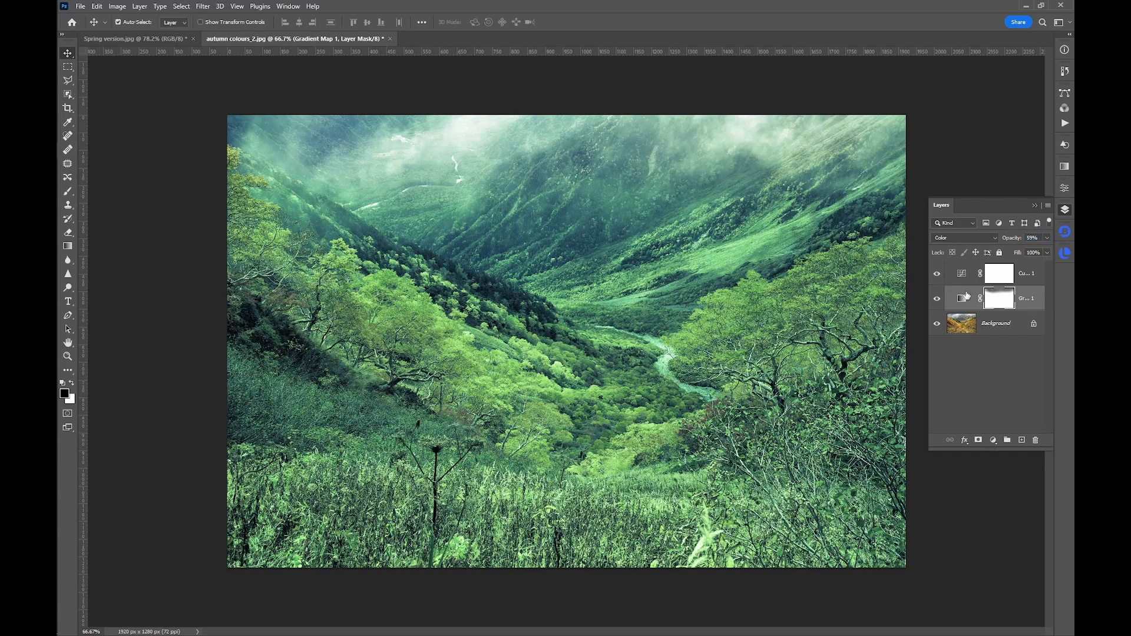